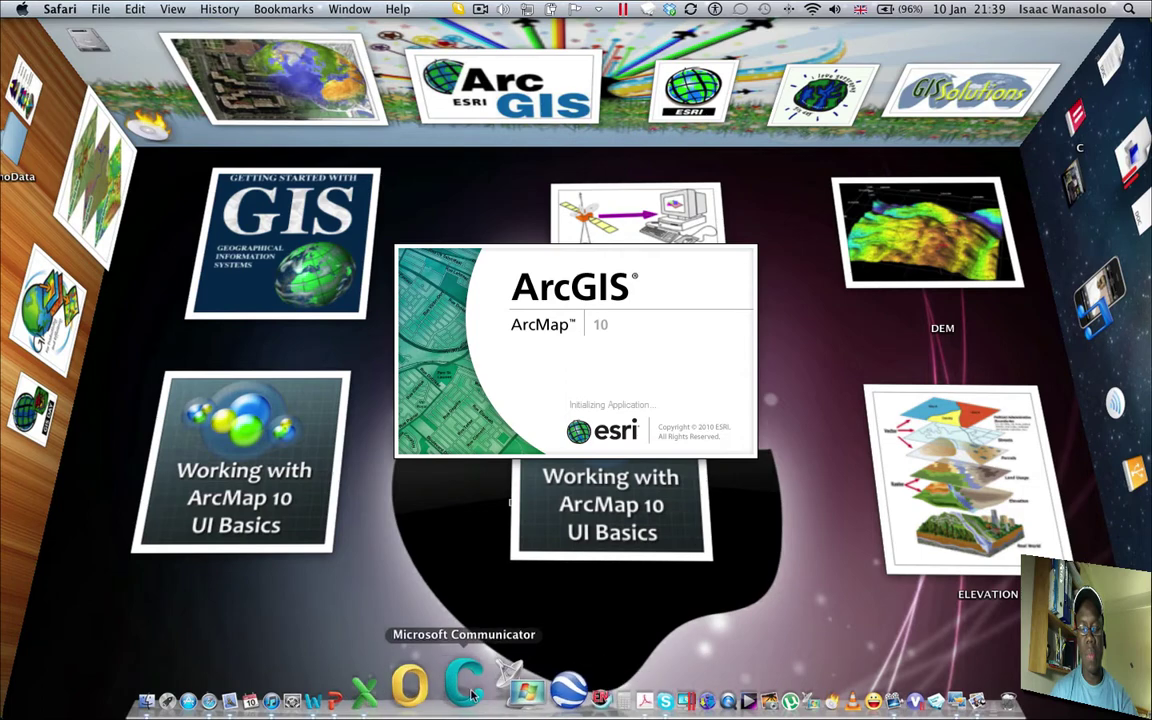
- Start ArcMap from the ArcGIS program group and dismiss its Getting Started dialog to begin with a blank map
click(615, 690)
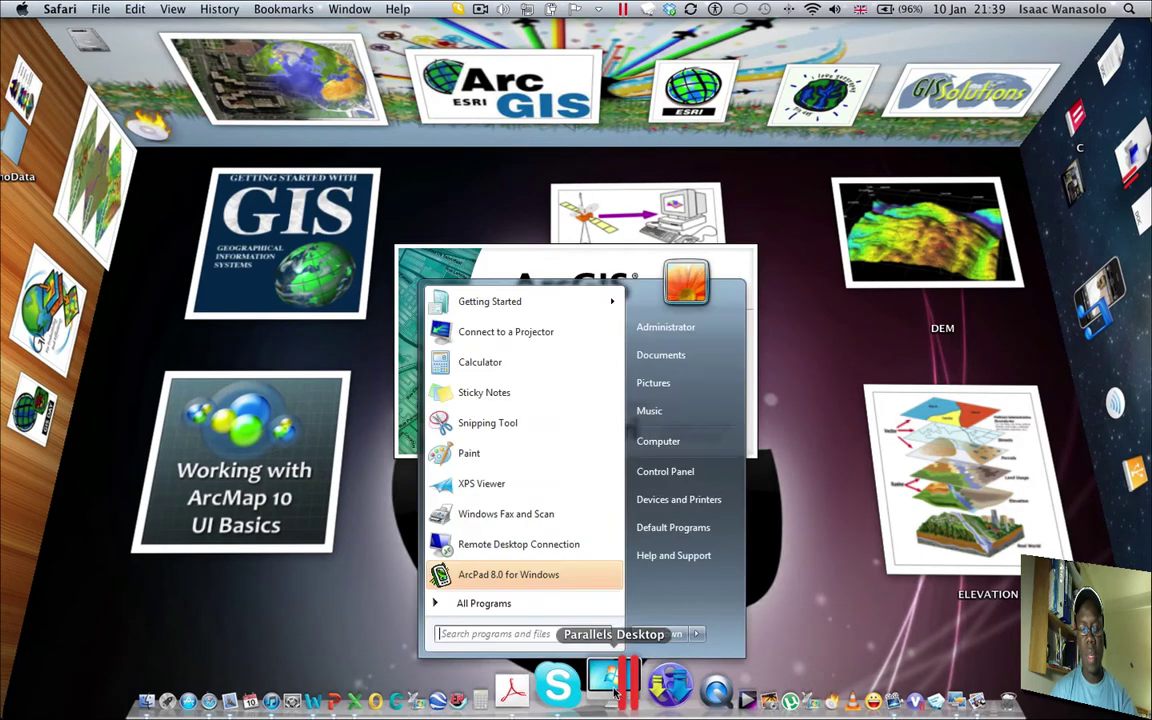
click(514, 610)
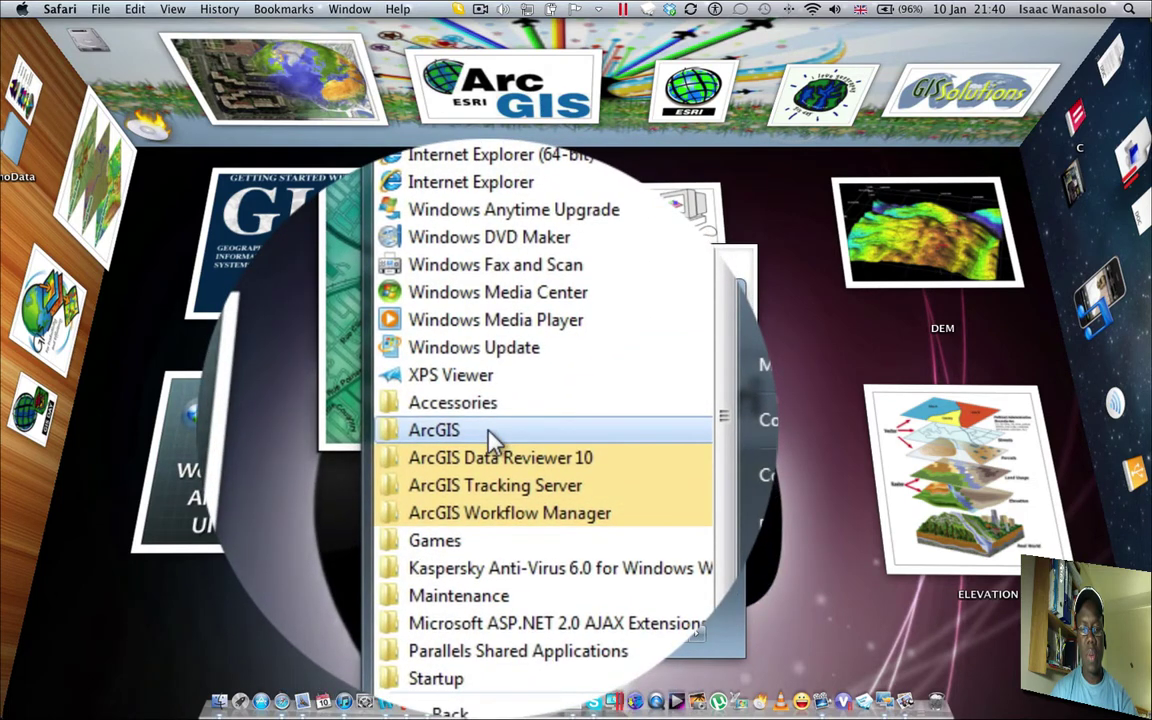
click(490, 437)
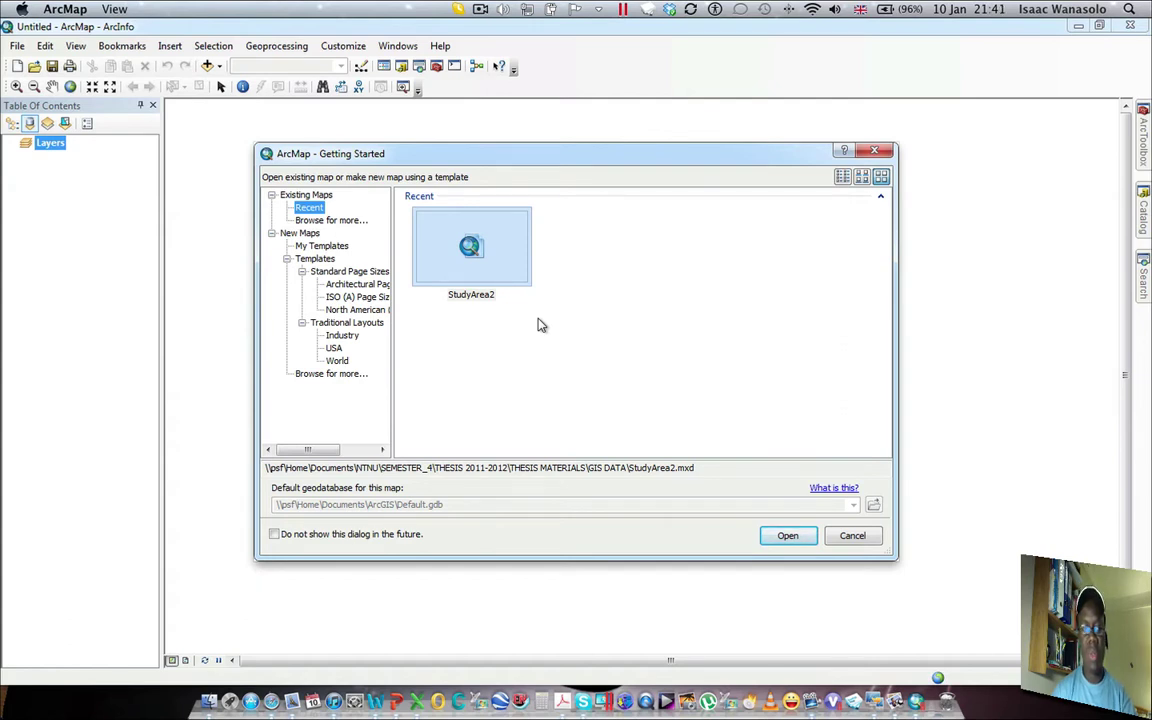
click(852, 537)
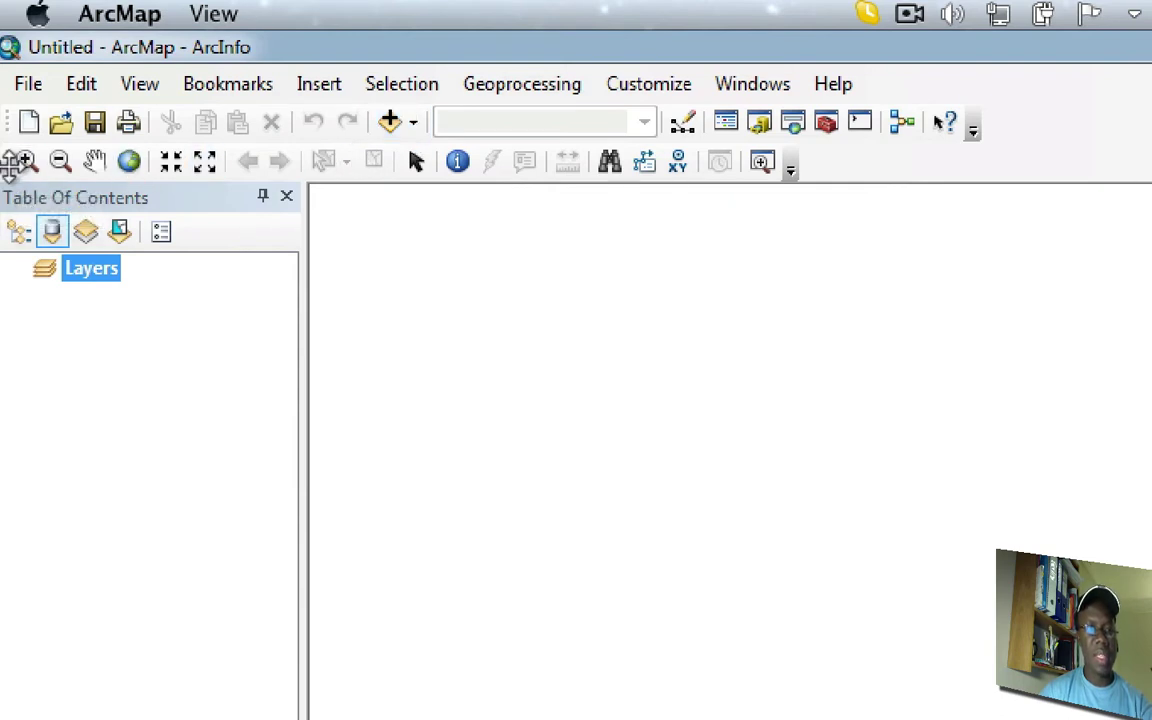
- Undock the Tools toolbar so it floats over the map, and close it
drag(8, 163, 63, 160)
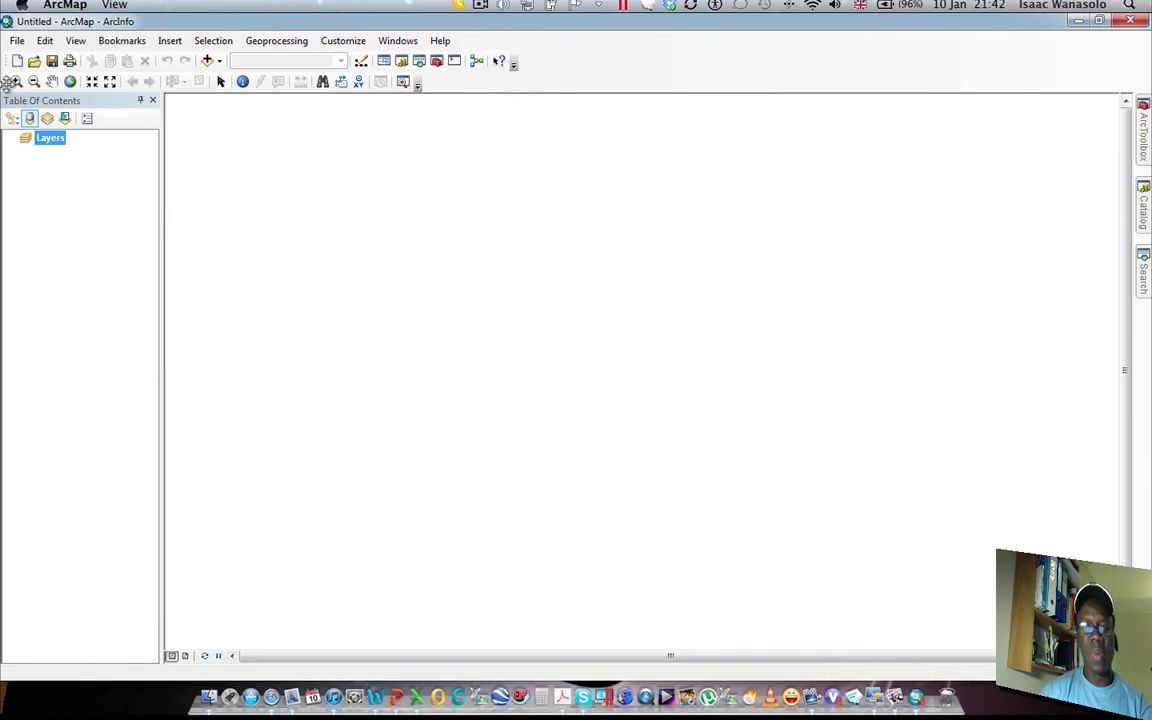
drag(8, 82, 453, 249)
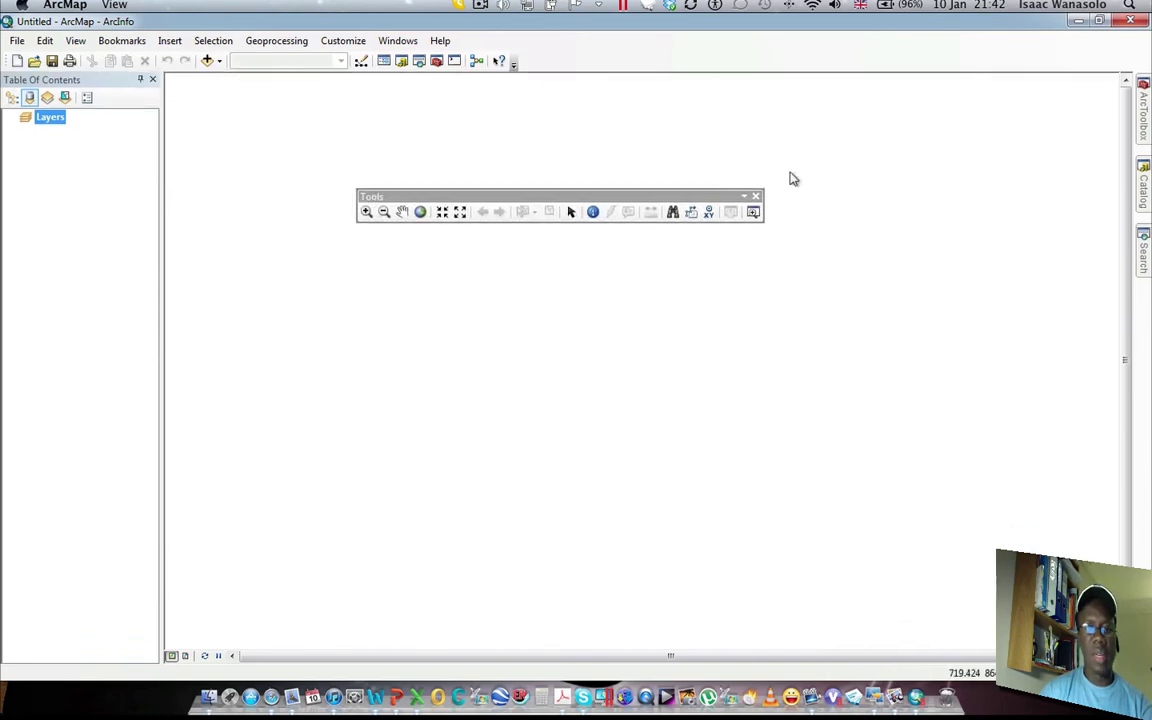
click(757, 196)
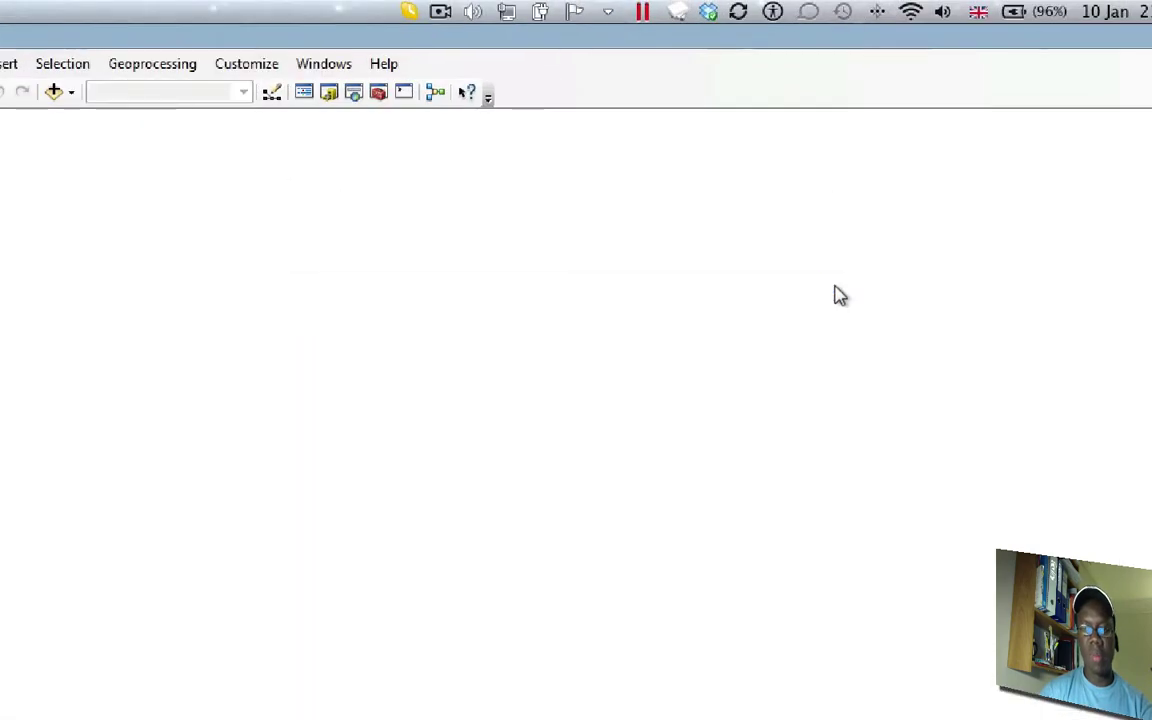
- Show the Tools toolbar again and dock it directly beneath the Standard toolbar
right_click(595, 87)
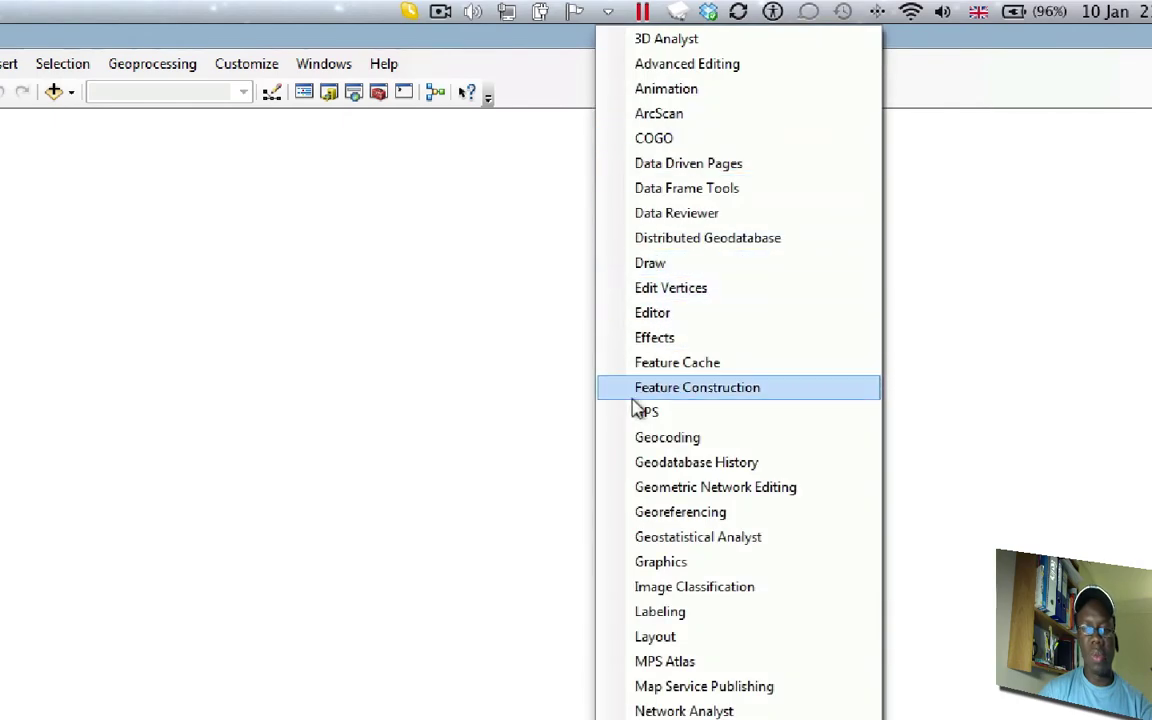
scroll(739, 400, down, 5)
scroll(739, 400, down, 10)
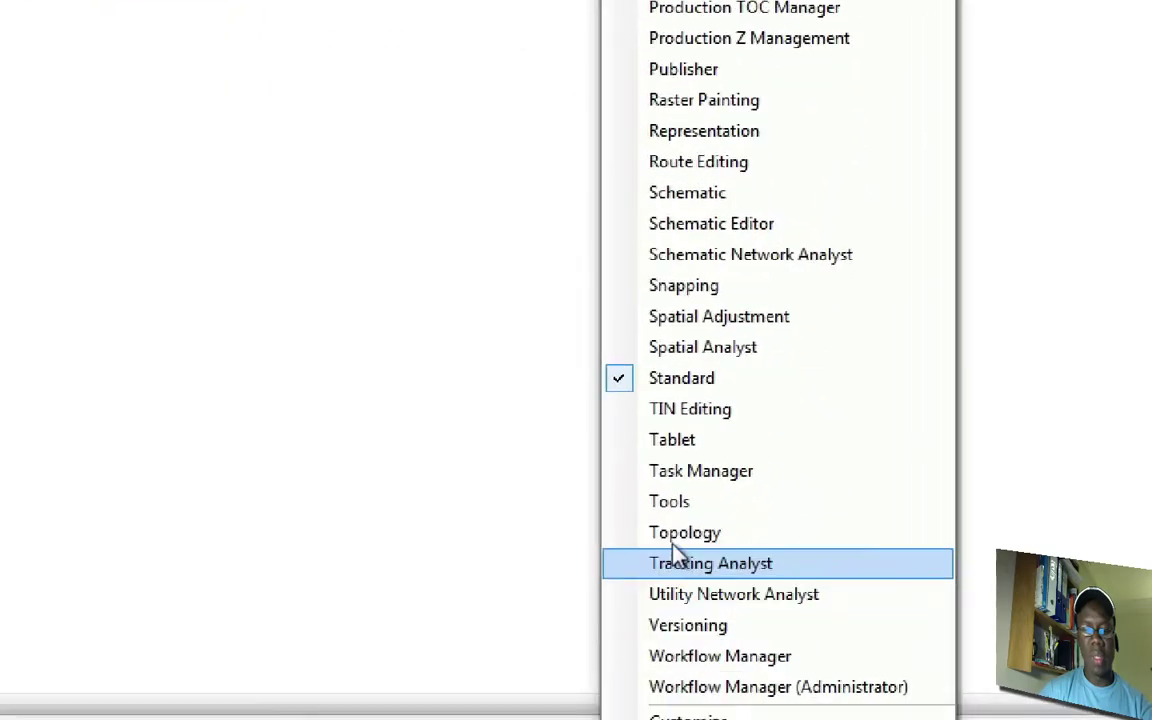
click(658, 501)
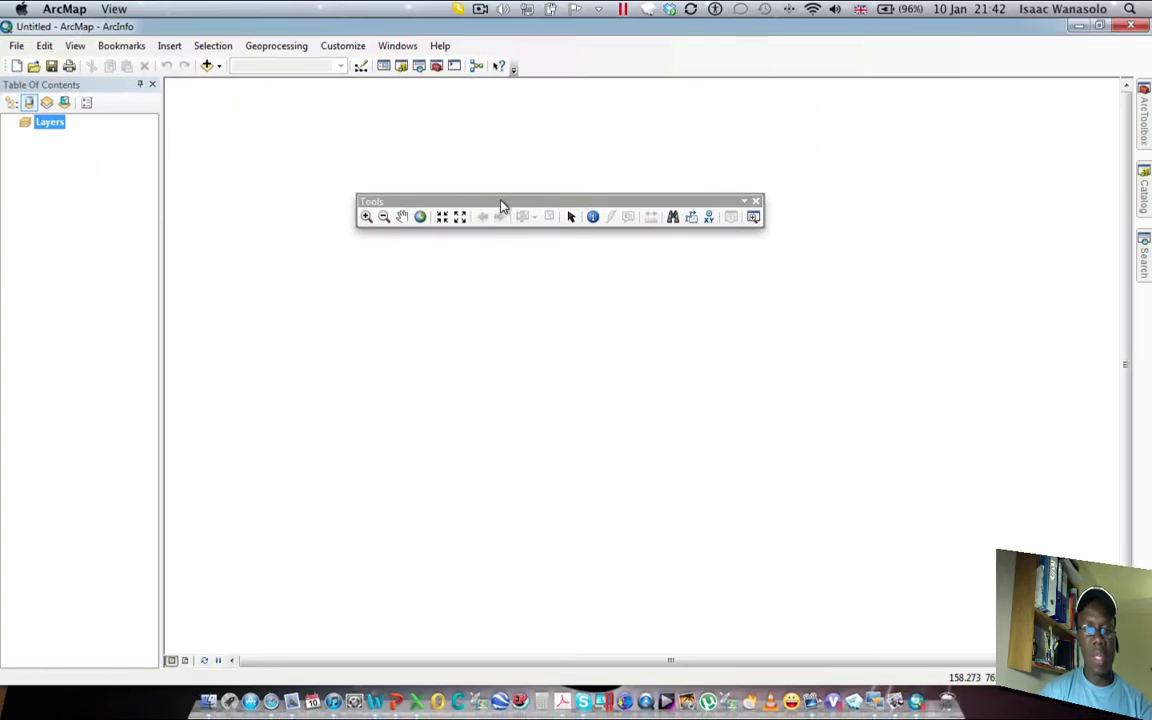
drag(501, 201, 30, 62)
drag(216, 72, 33, 75)
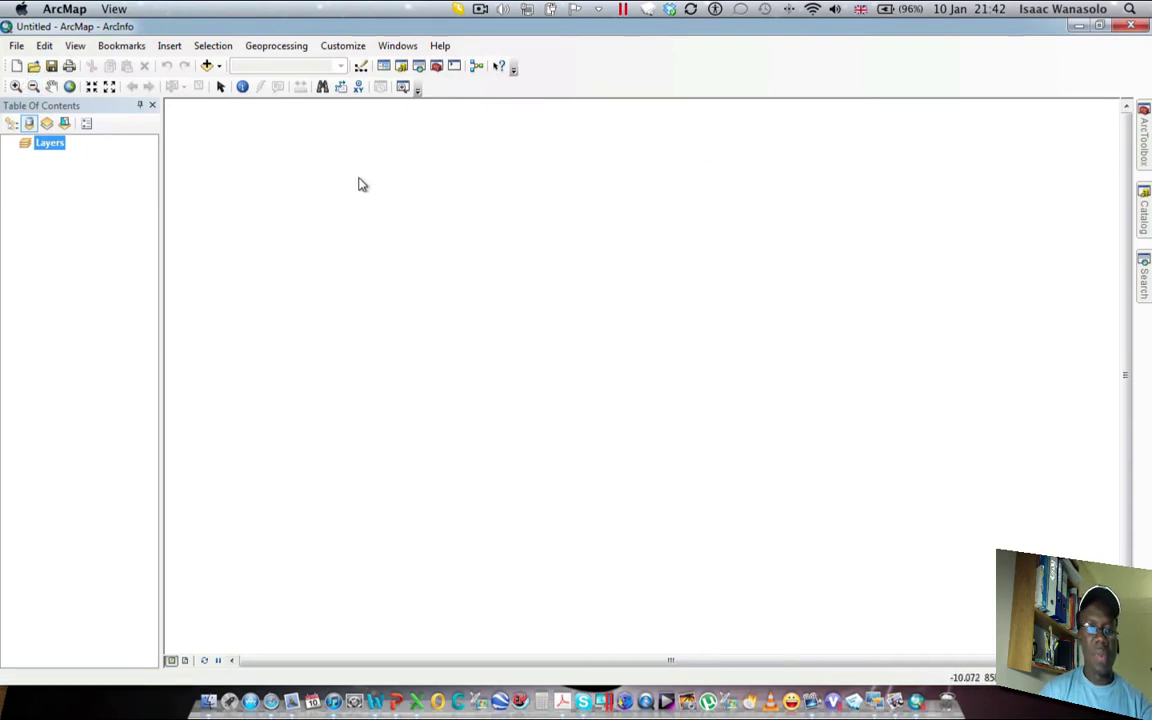
- Examine the full list of available toolbars down to the Customize entry, and dismiss it without choosing any
right_click(620, 73)
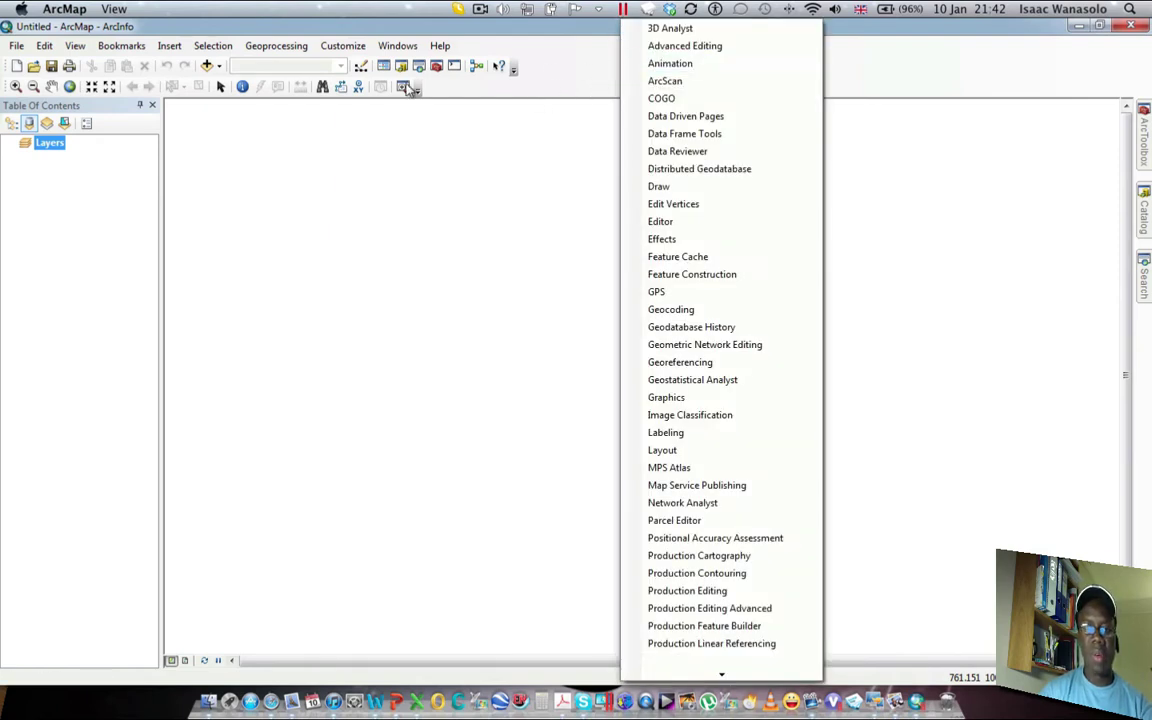
right_click(258, 86)
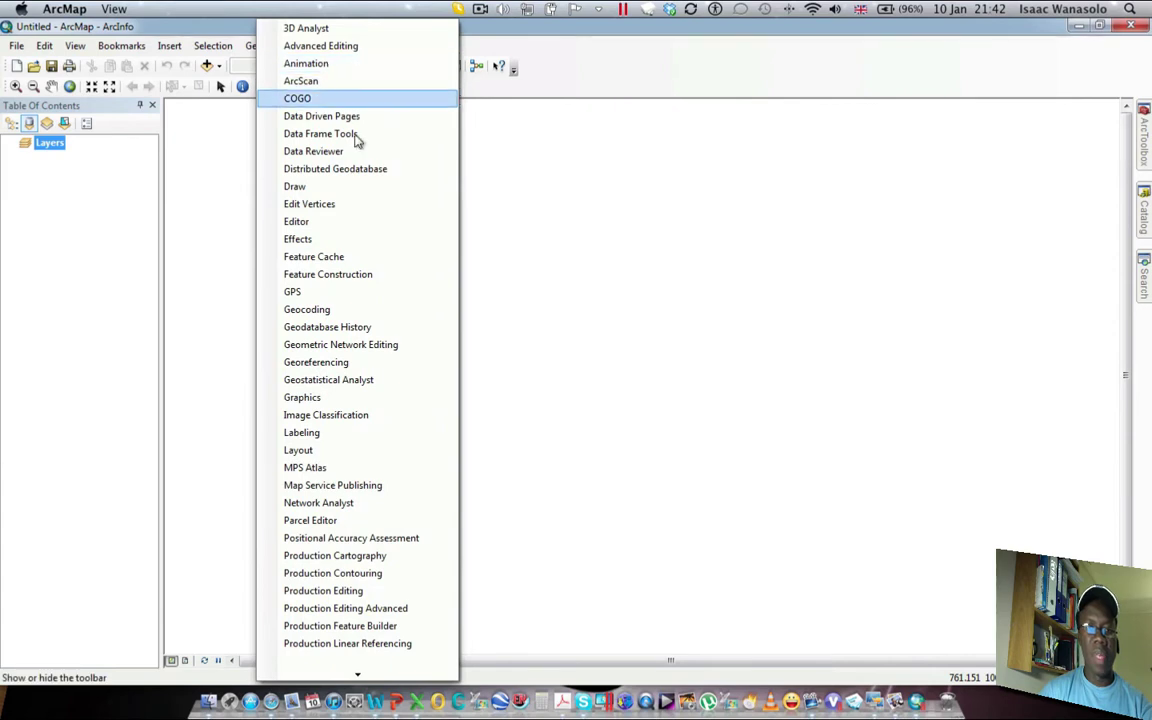
right_click(202, 86)
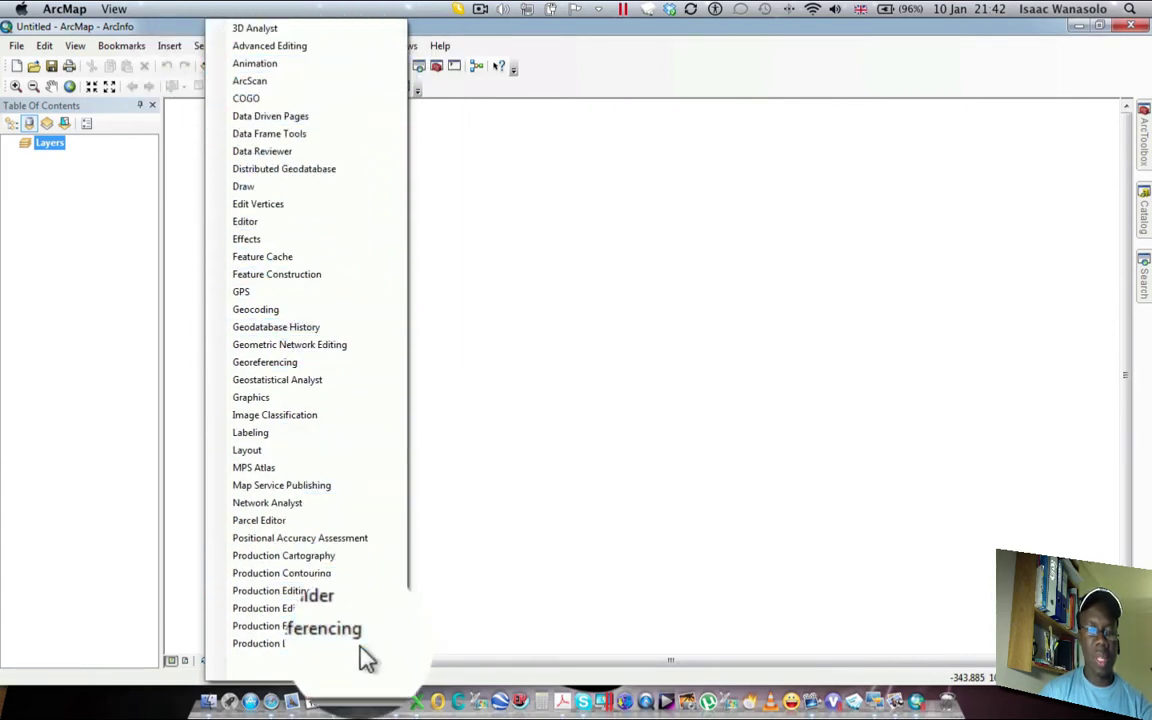
mouse_move(306, 655)
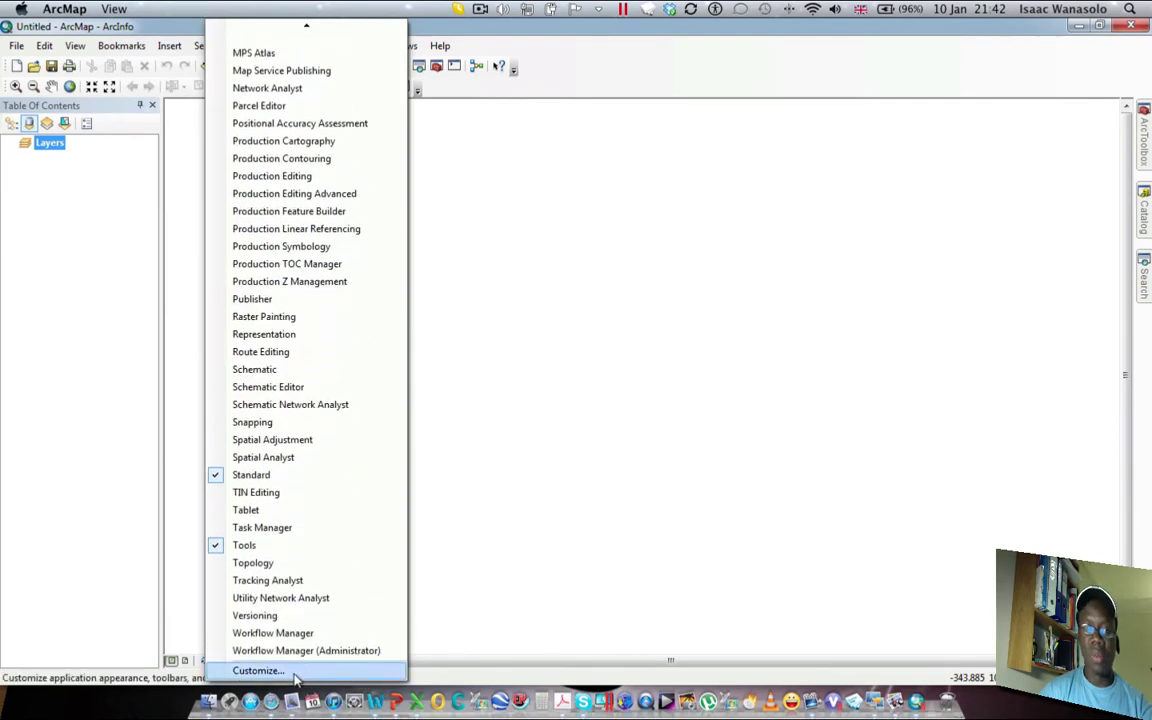
click(618, 32)
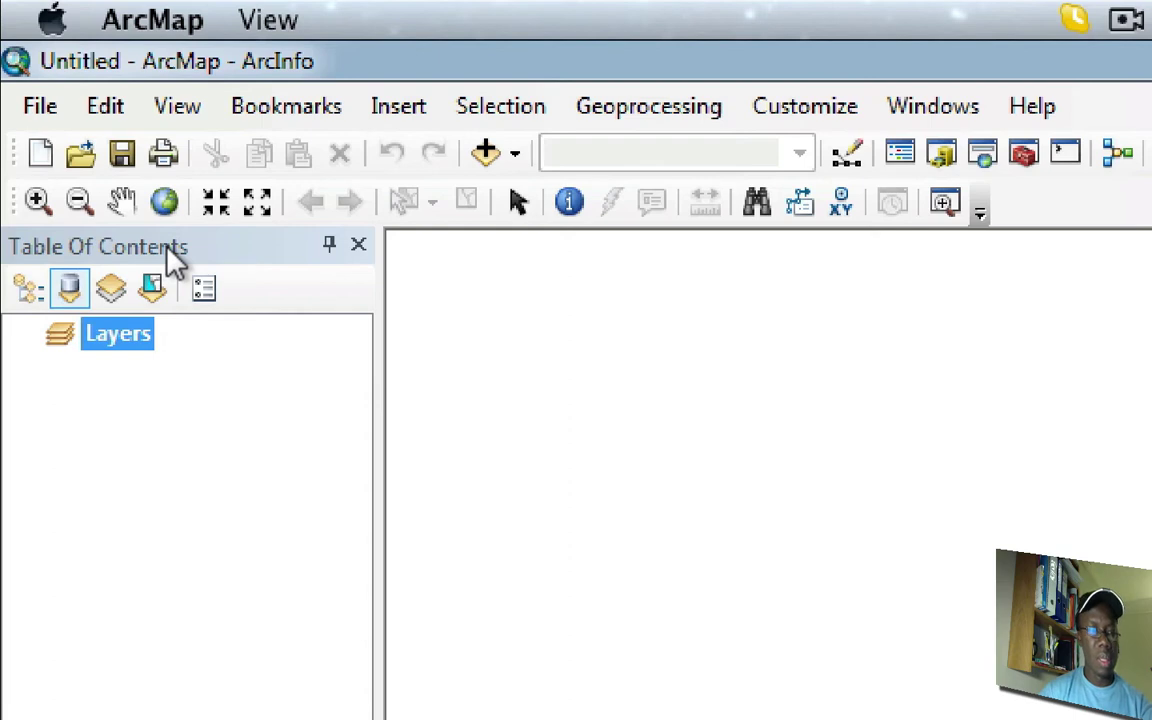
- Look through the table of contents' source, visibility and selection listings, and view its options without changing them
click(20, 298)
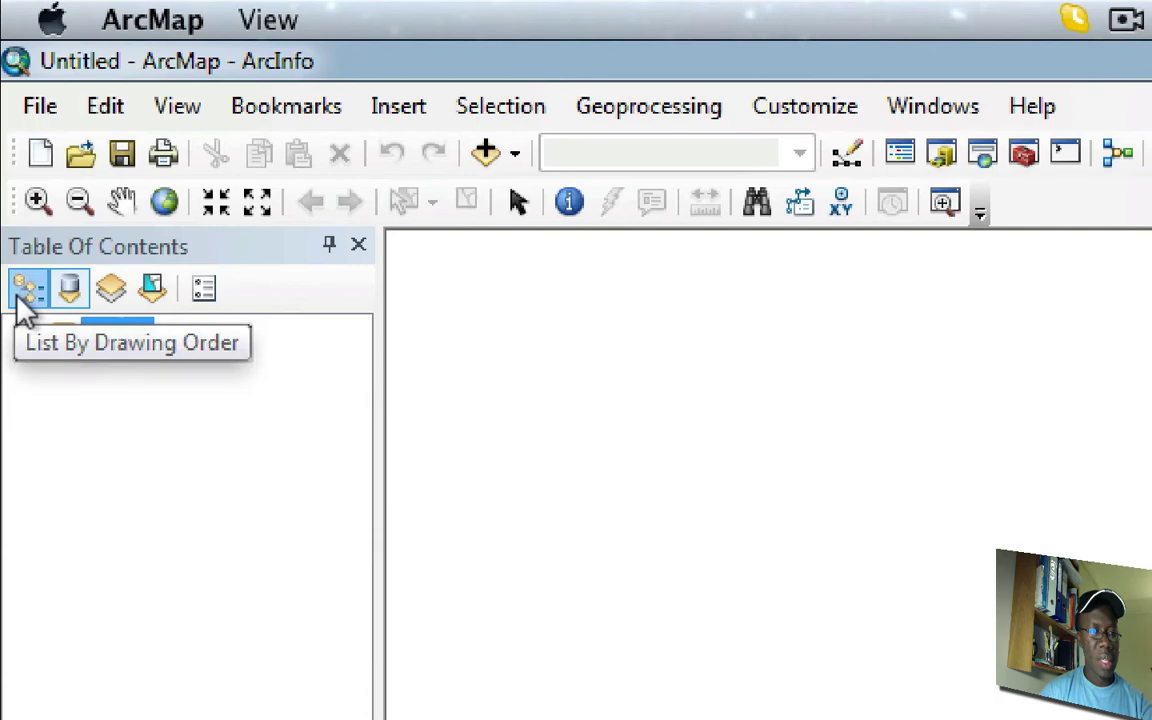
click(67, 295)
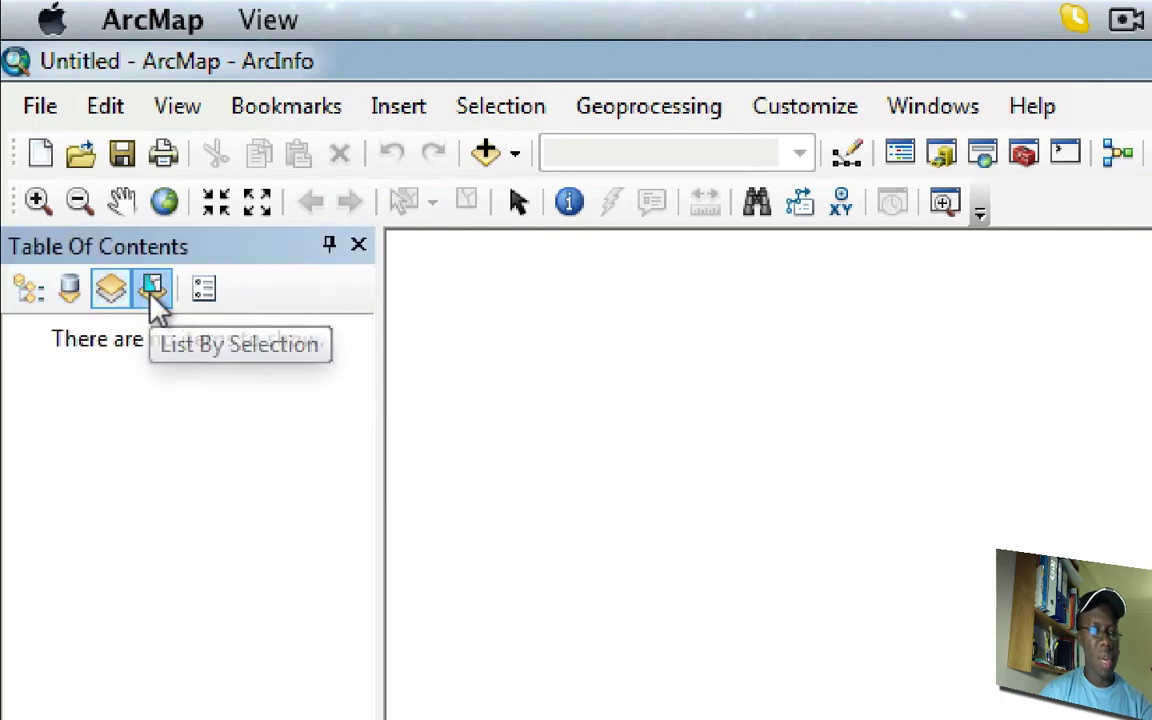
click(152, 292)
click(204, 289)
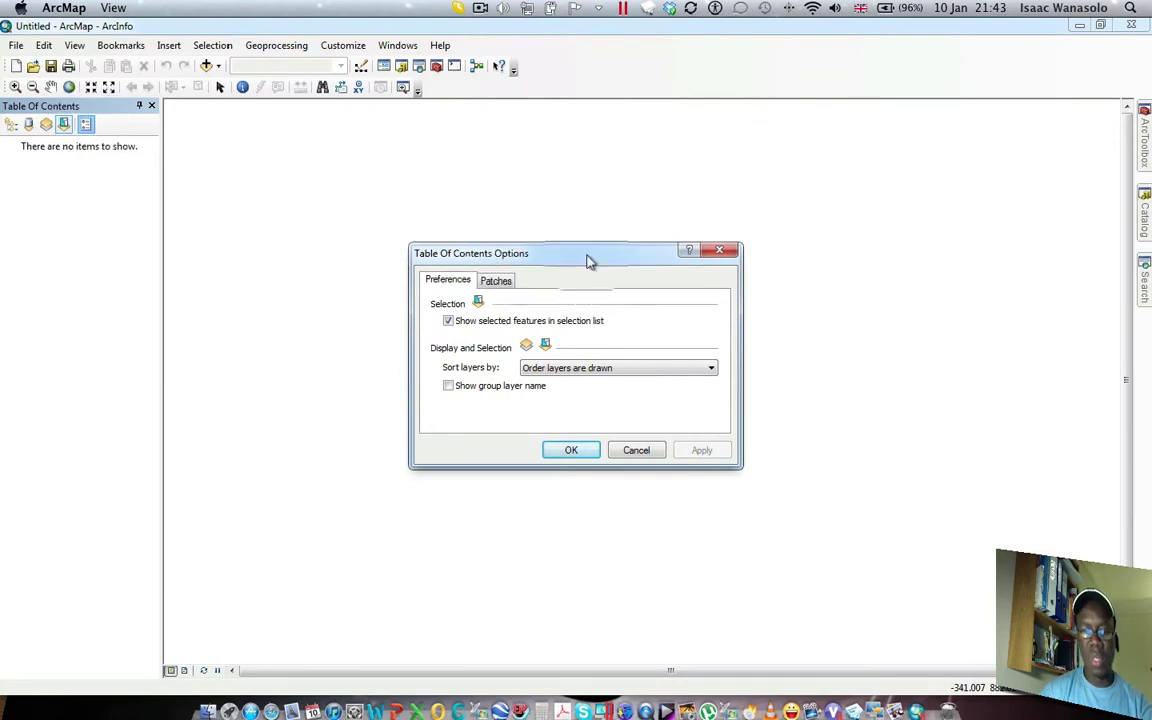
click(727, 258)
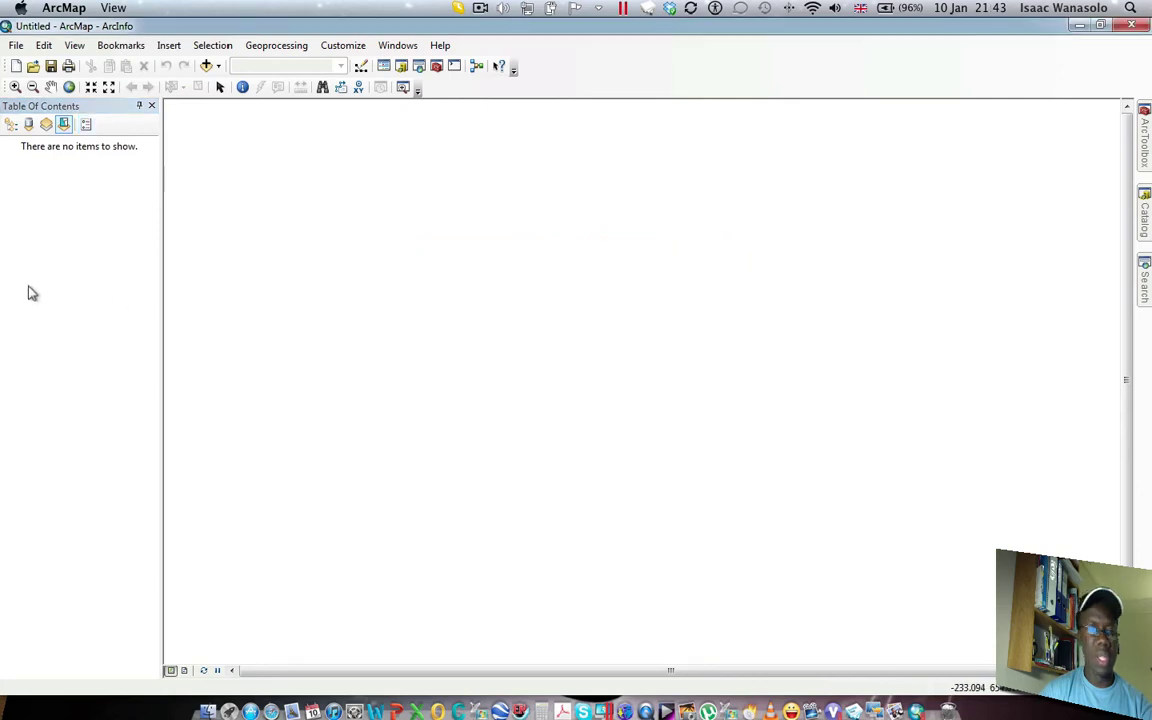
- List the table of contents by drawing order
click(11, 128)
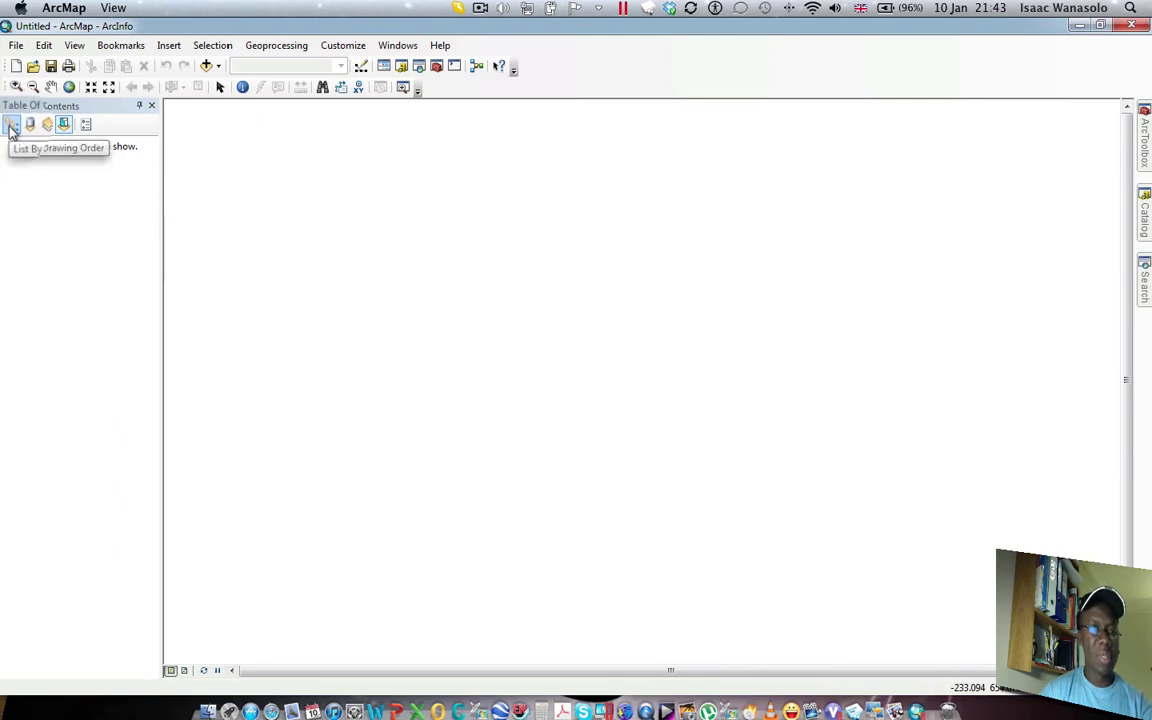
click(11, 128)
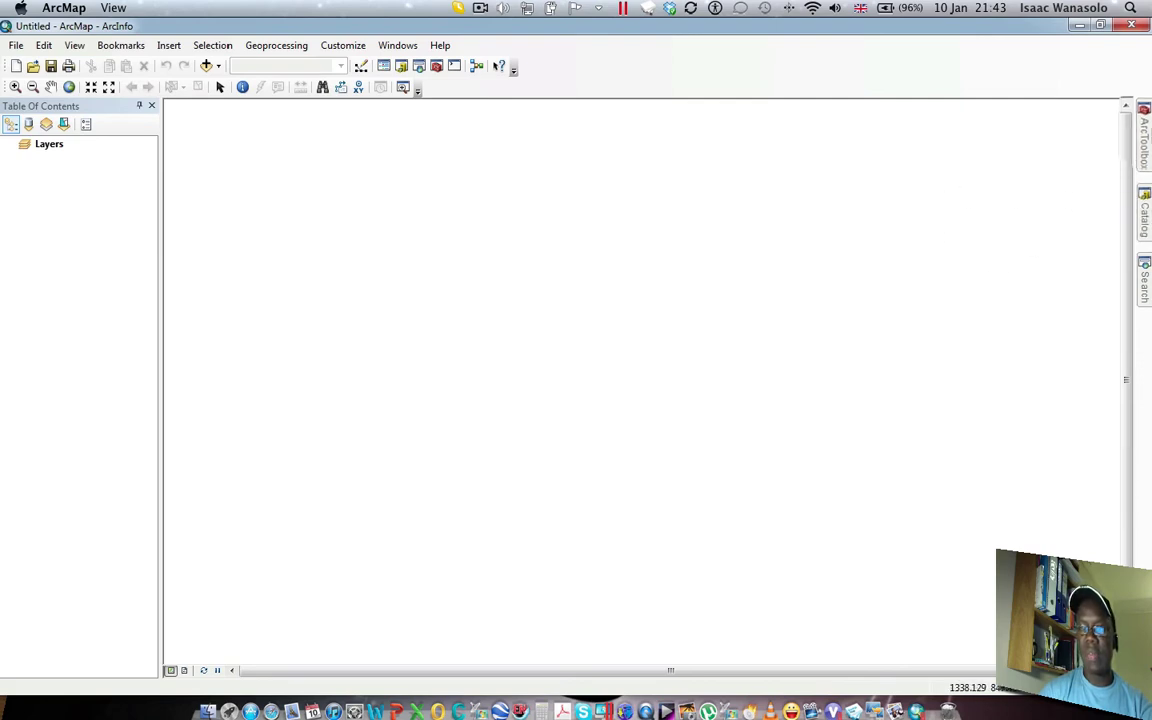
- View the auto-hidden ArcToolbox, Catalog and Search windows one after another
click(1146, 135)
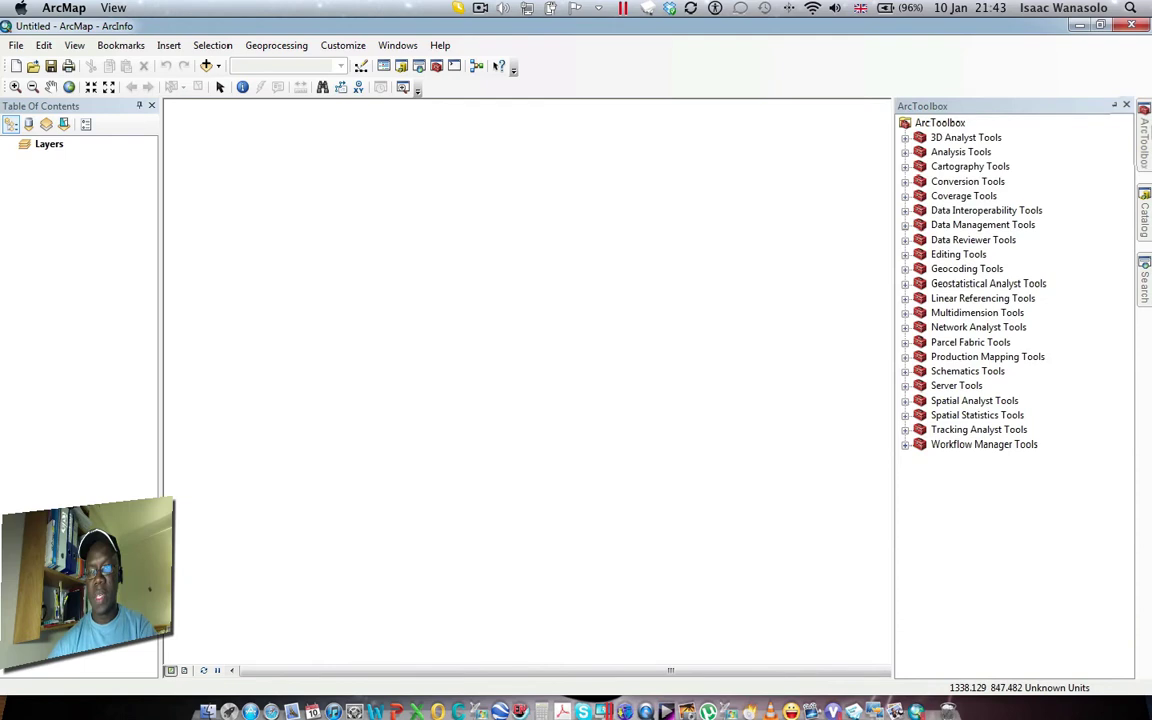
click(1146, 215)
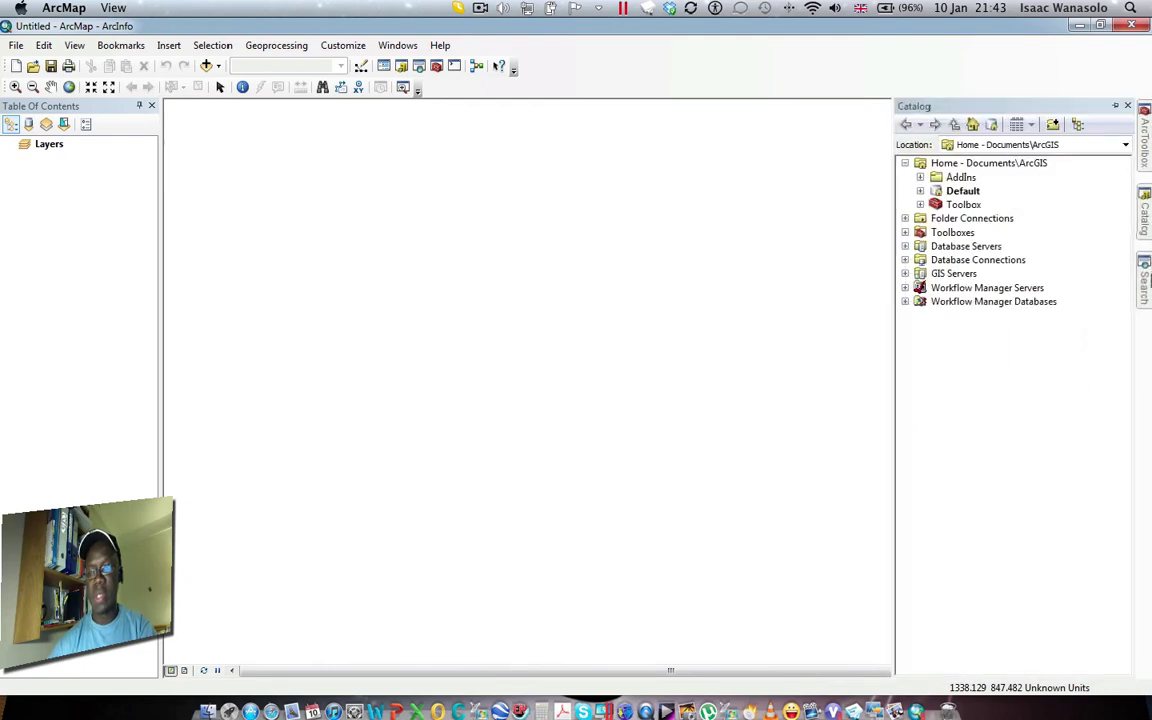
click(1146, 276)
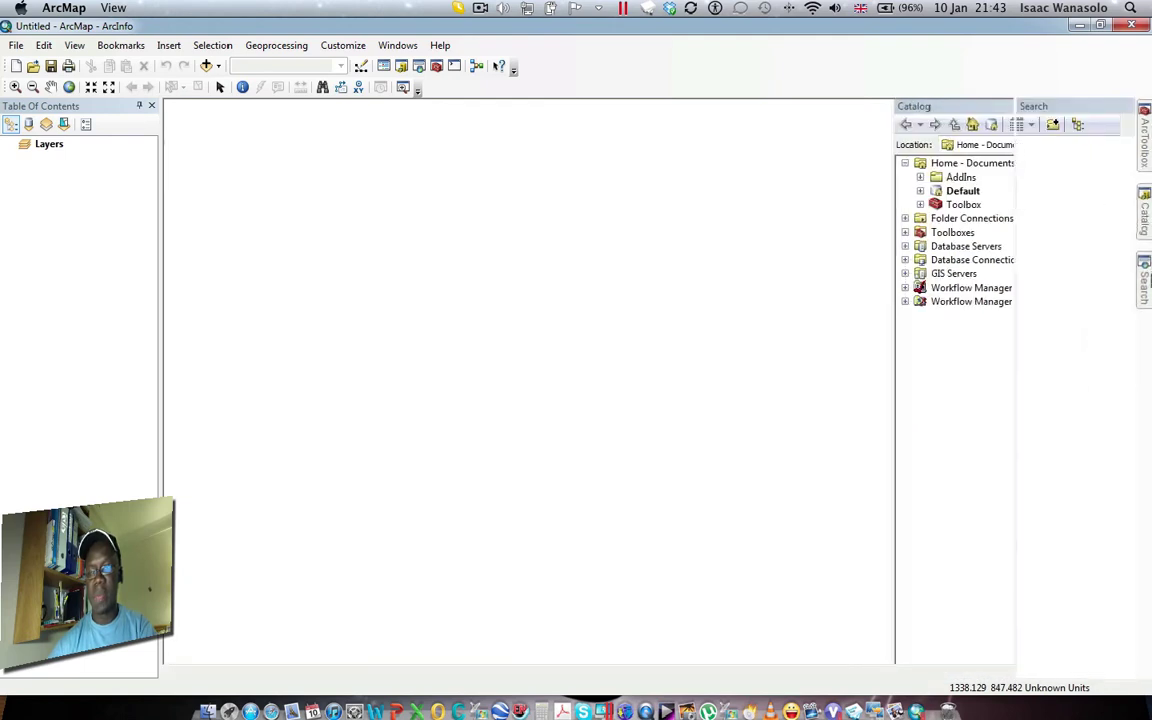
- Close the ArcToolbox window and view the remaining Catalog and Search windows
click(1147, 126)
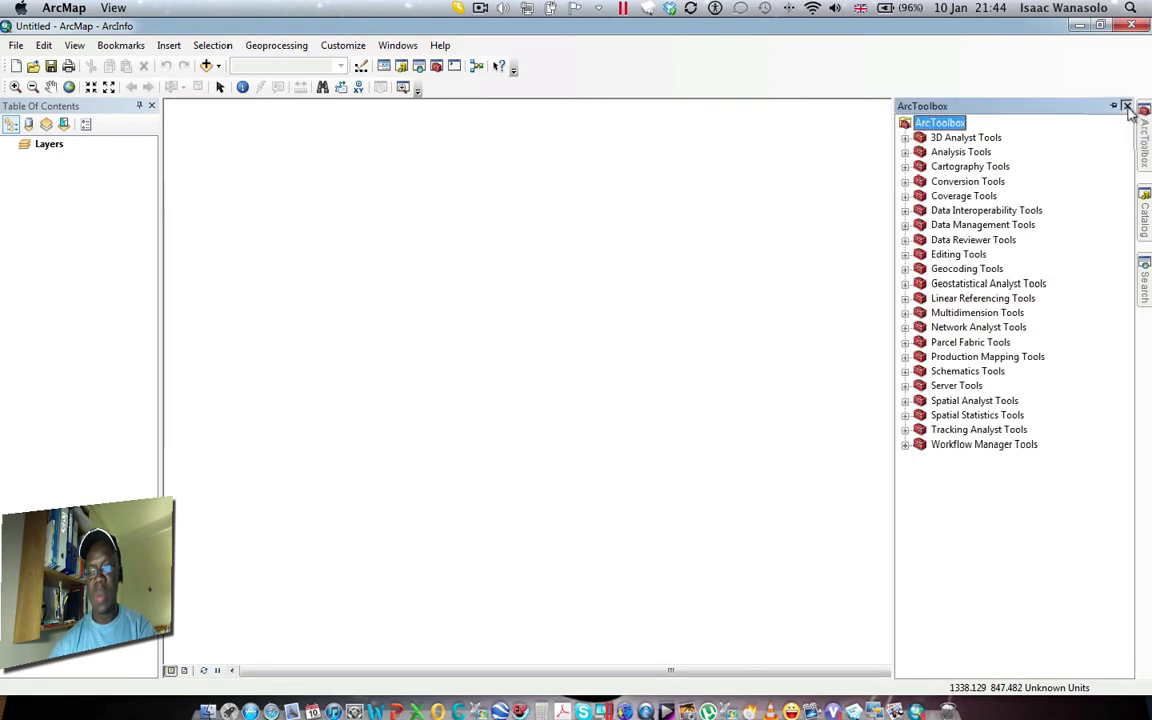
click(1127, 107)
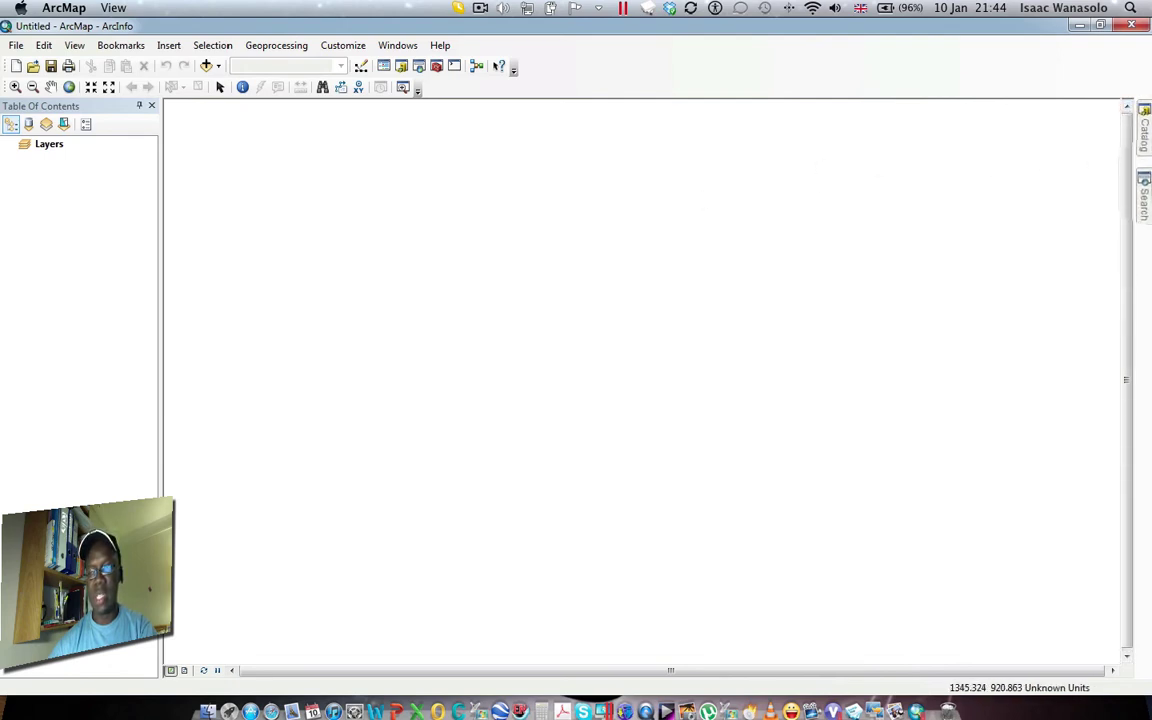
click(1144, 132)
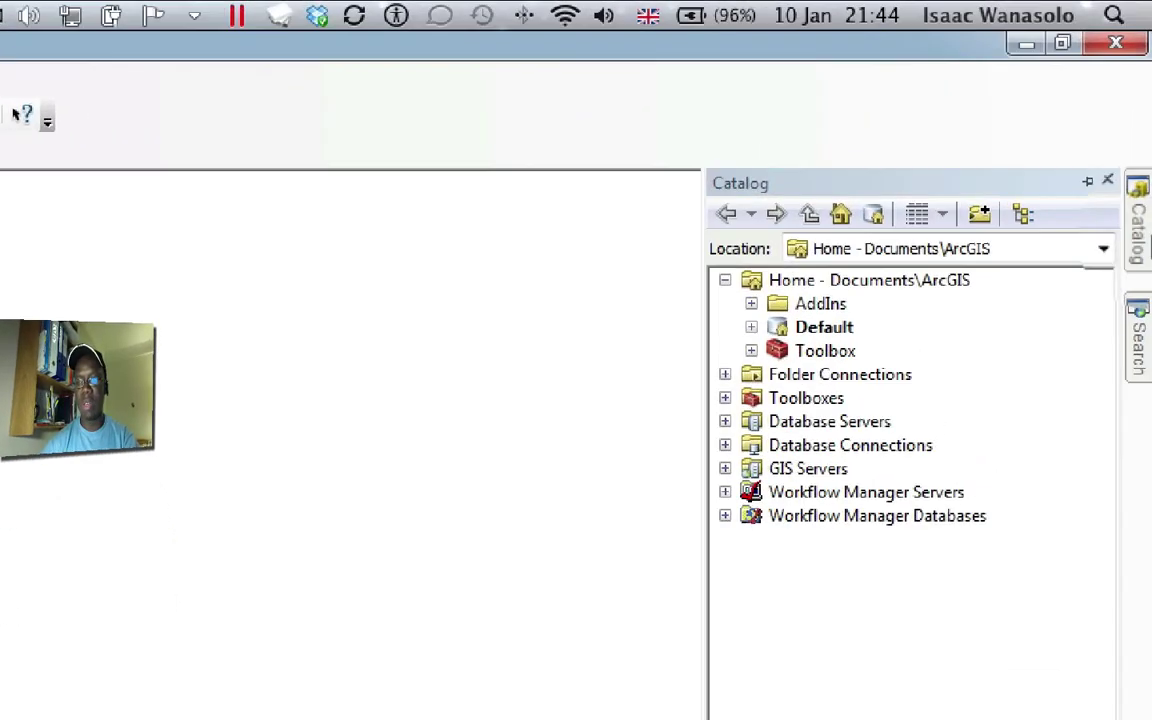
click(1144, 368)
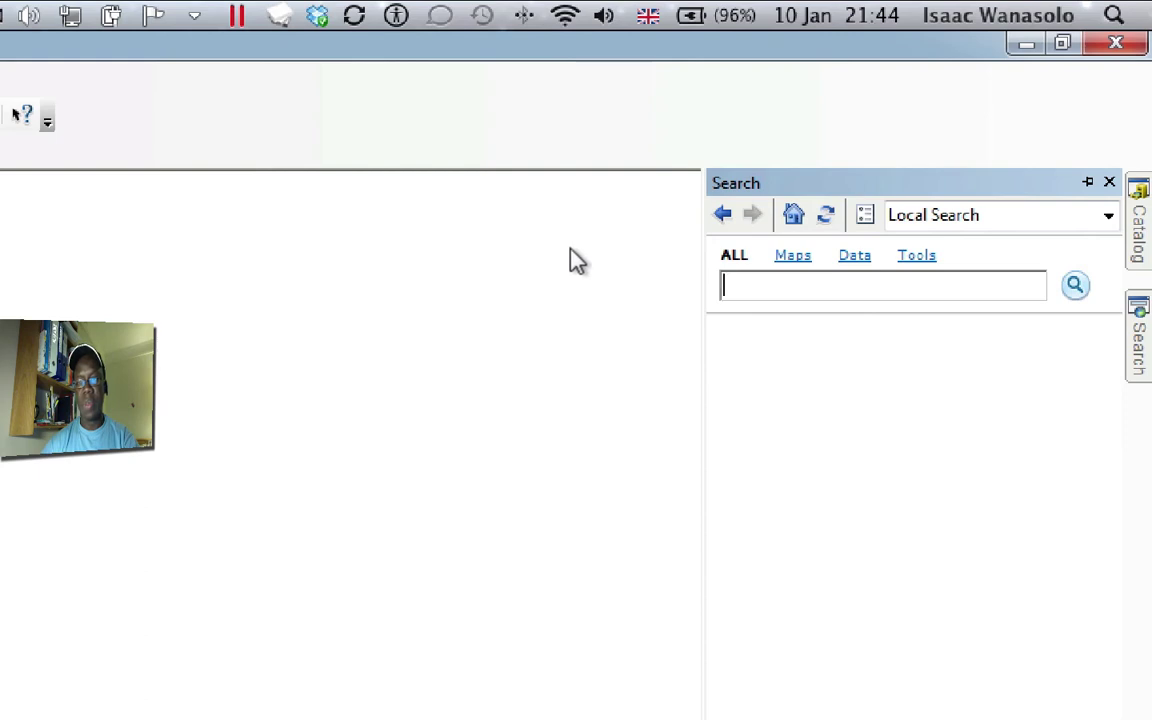
- Reopen the ArcToolbox window and set it to auto-hide beside Catalog and Search
click(1140, 222)
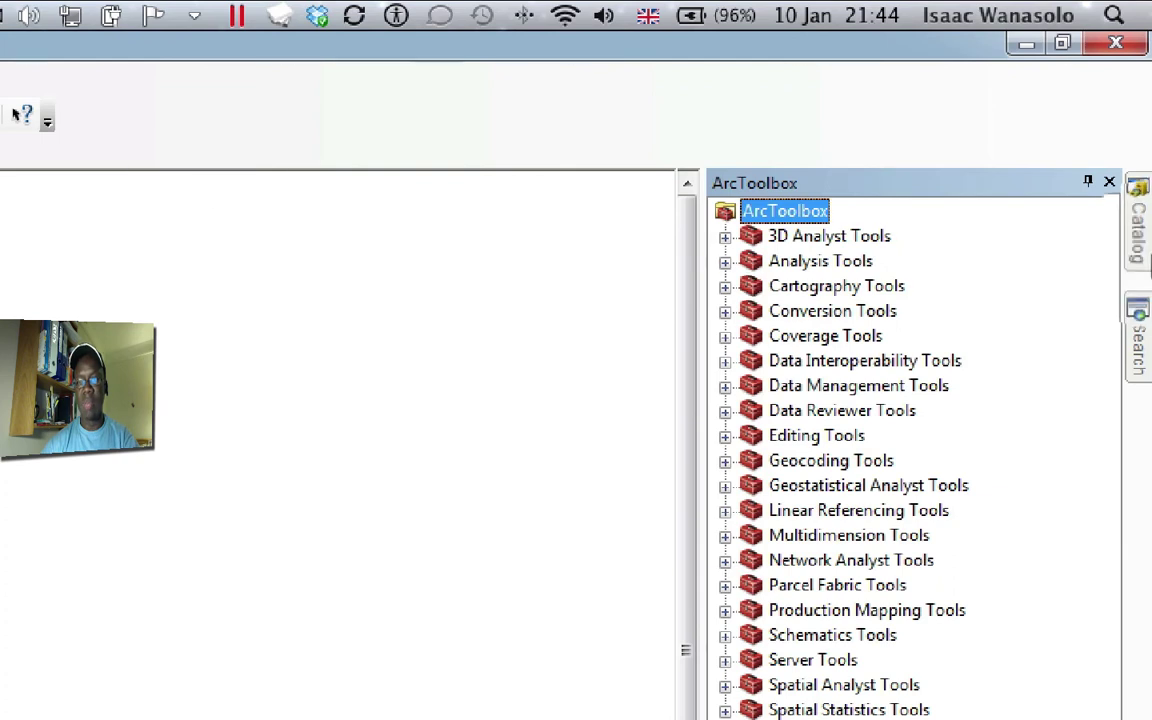
click(1087, 182)
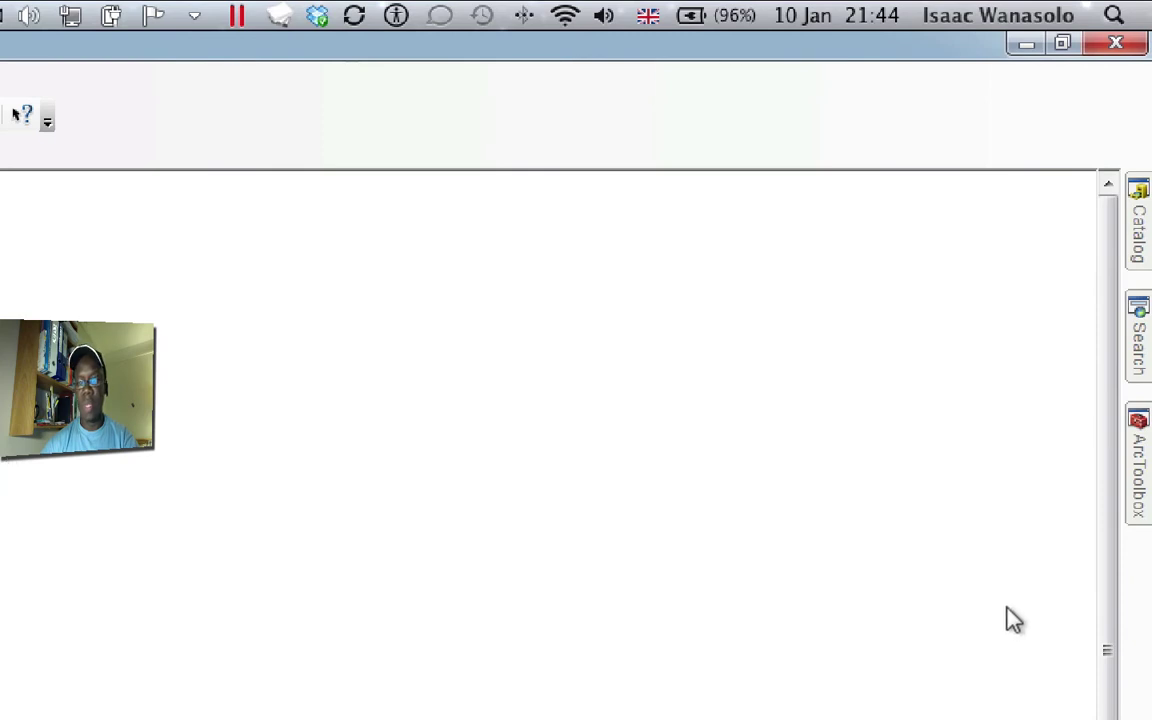
- Expand the Production Mapping Tools in ArcToolbox to inspect the toolsets, and view the Catalog window
mouse_move(1148, 495)
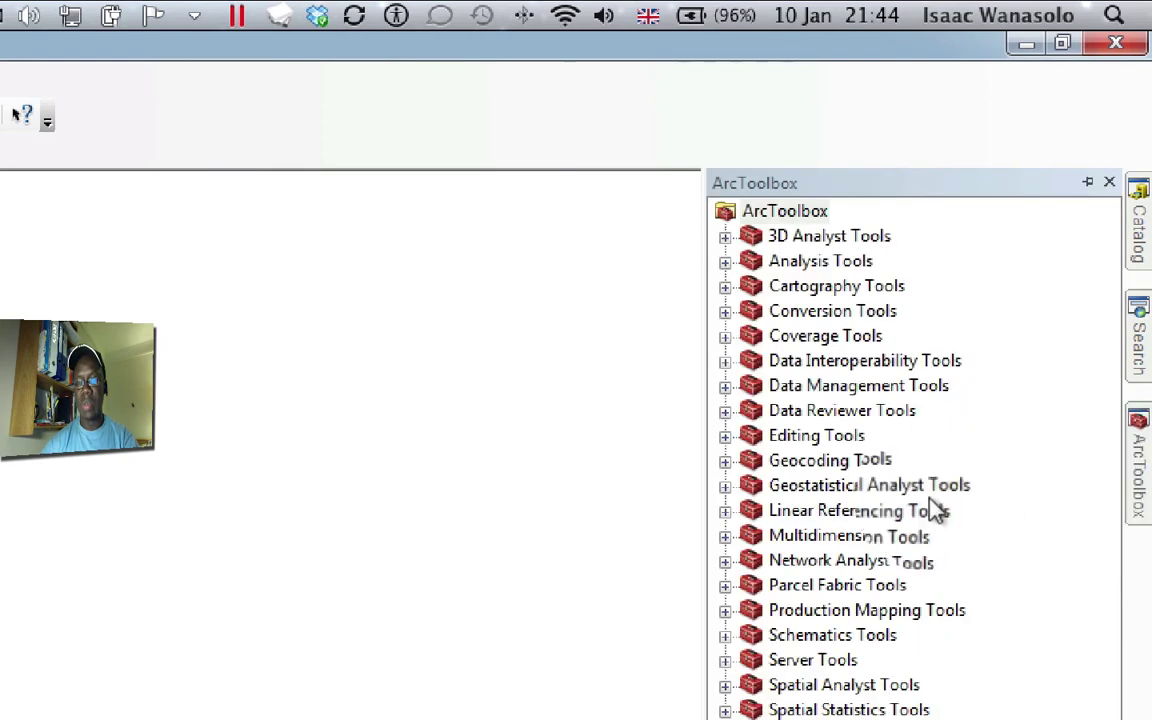
click(725, 610)
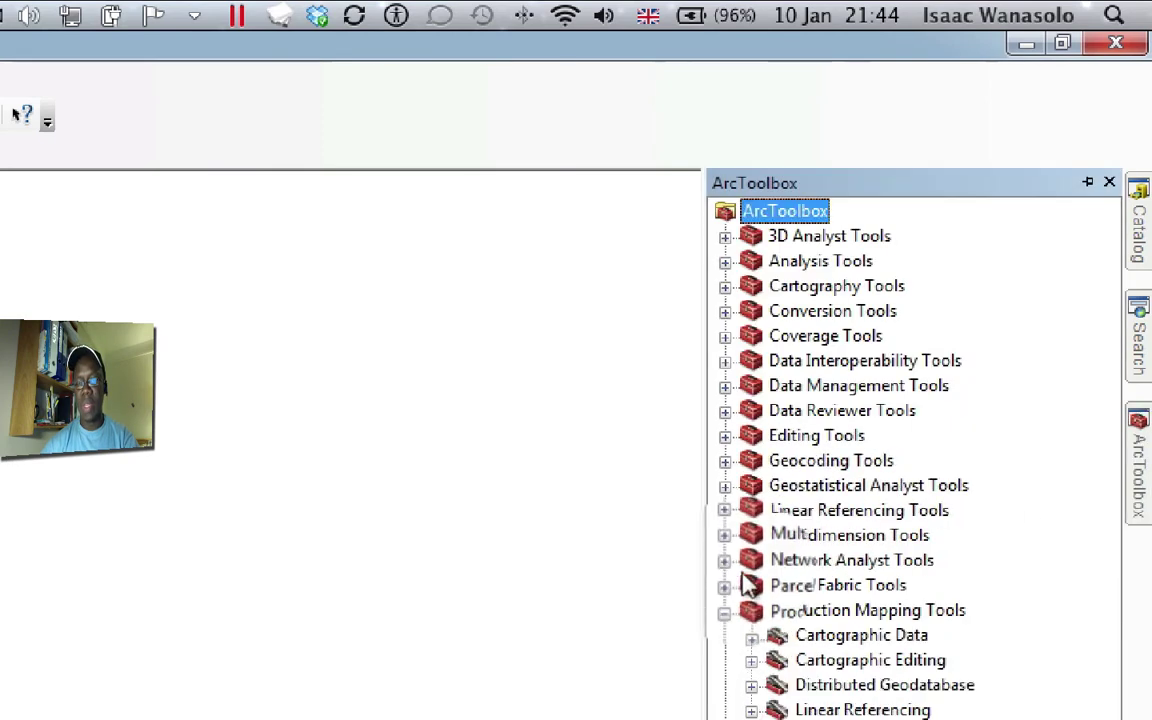
click(725, 486)
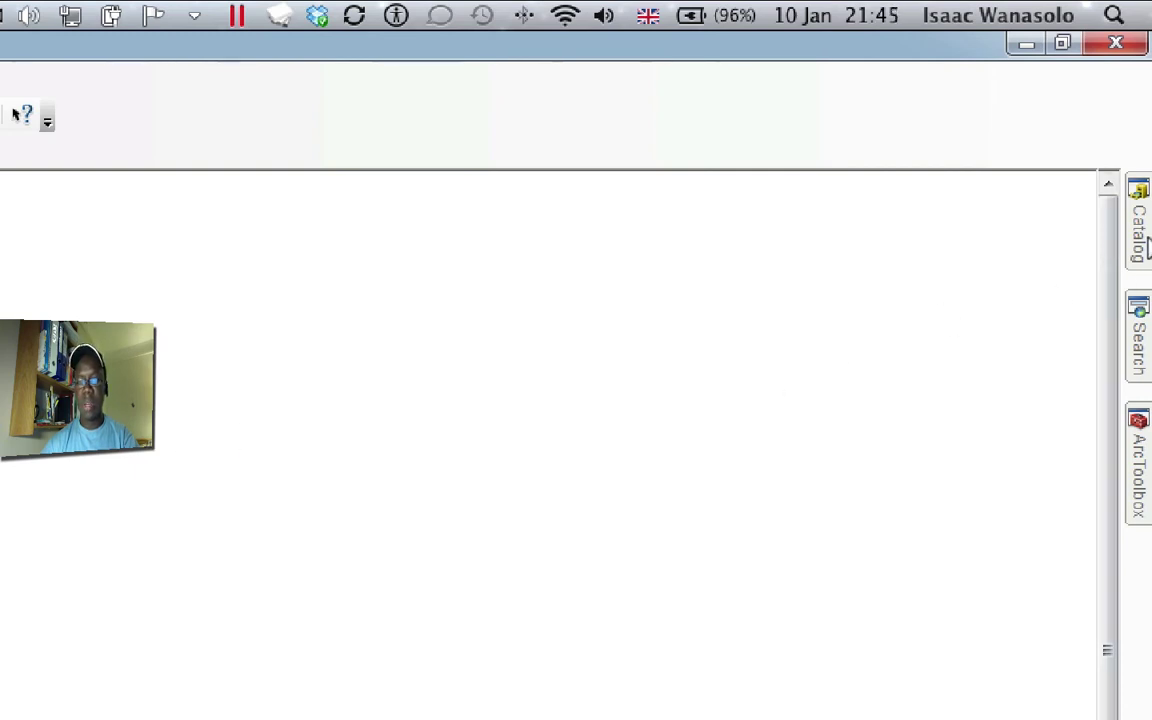
mouse_move(1148, 250)
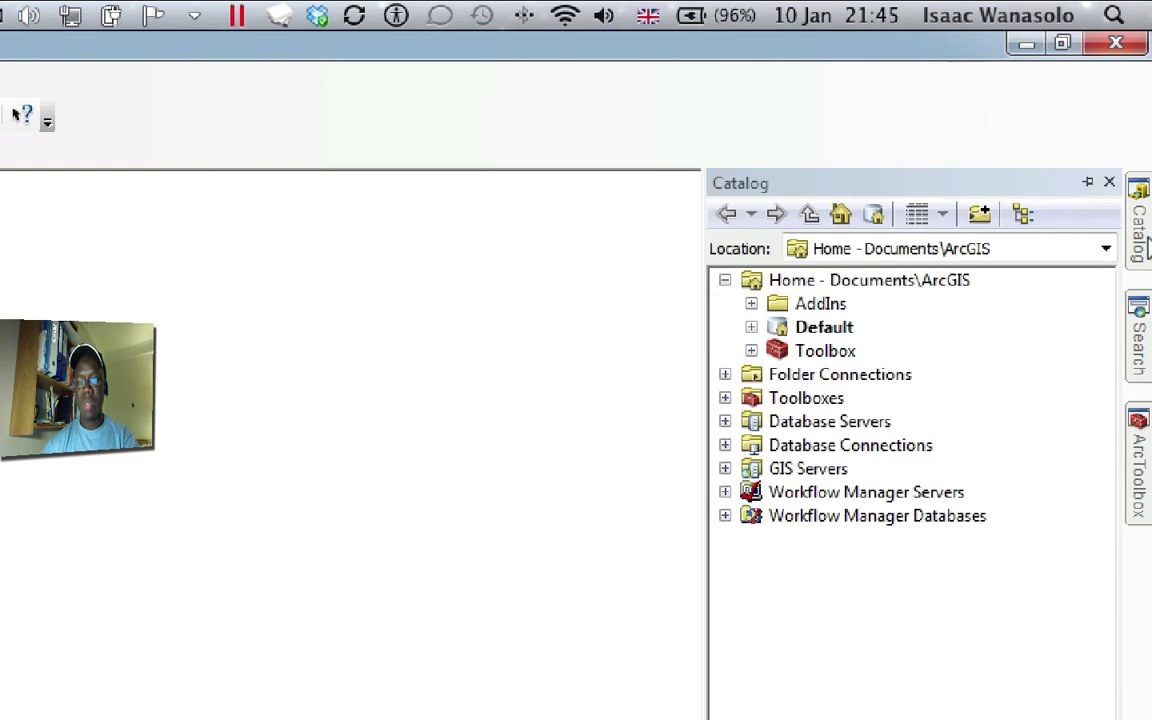
- View the folder connection dialog from Catalog, dismiss it without connecting a folder, and return to the Catalog window
click(980, 214)
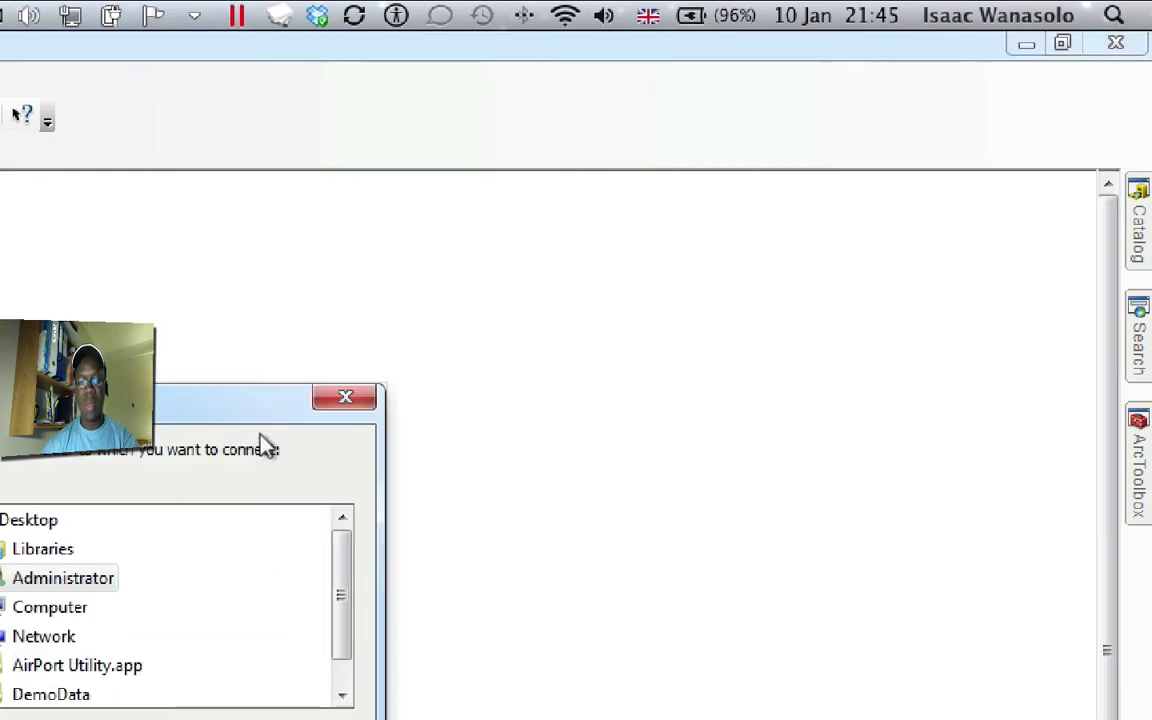
click(345, 398)
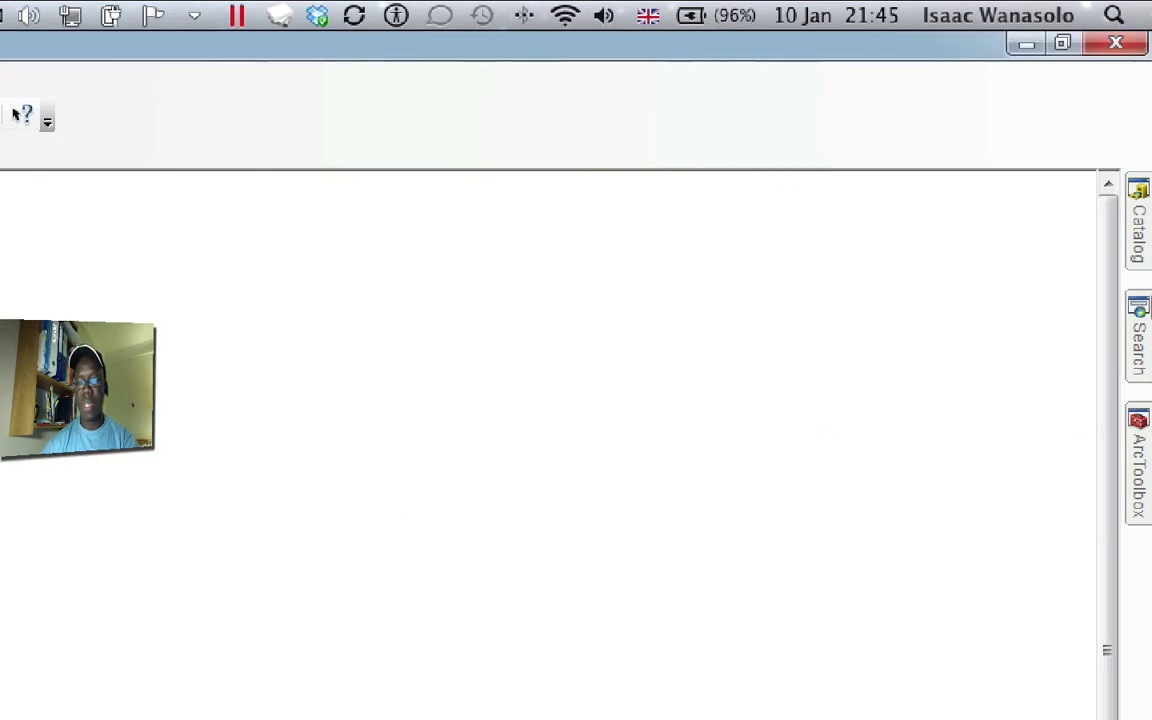
click(1143, 240)
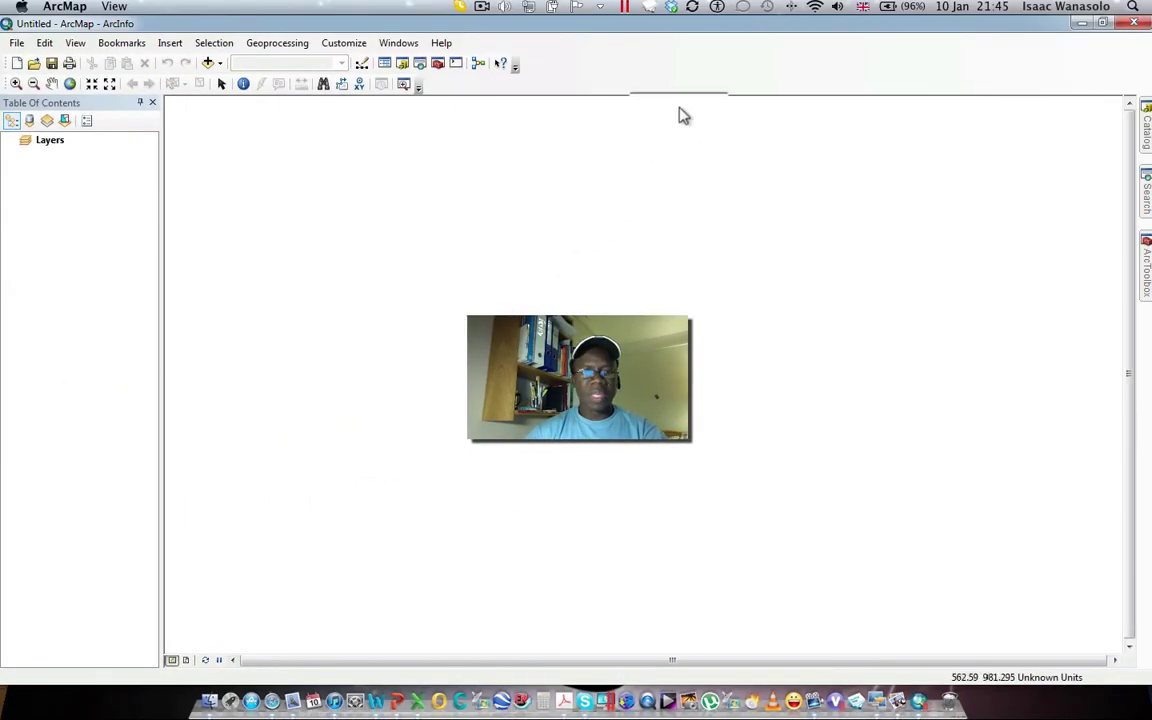
- Show the Draw toolbar and dock it below the map area, aligned with the left edge of the table of contents
right_click(620, 80)
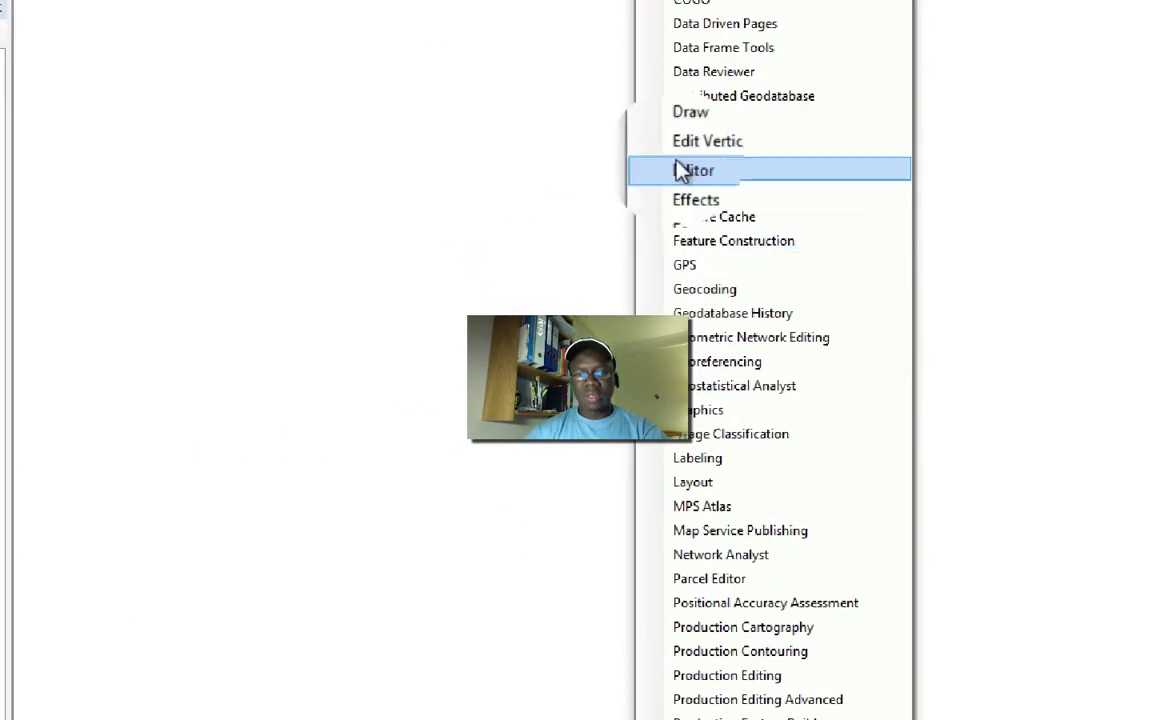
click(690, 119)
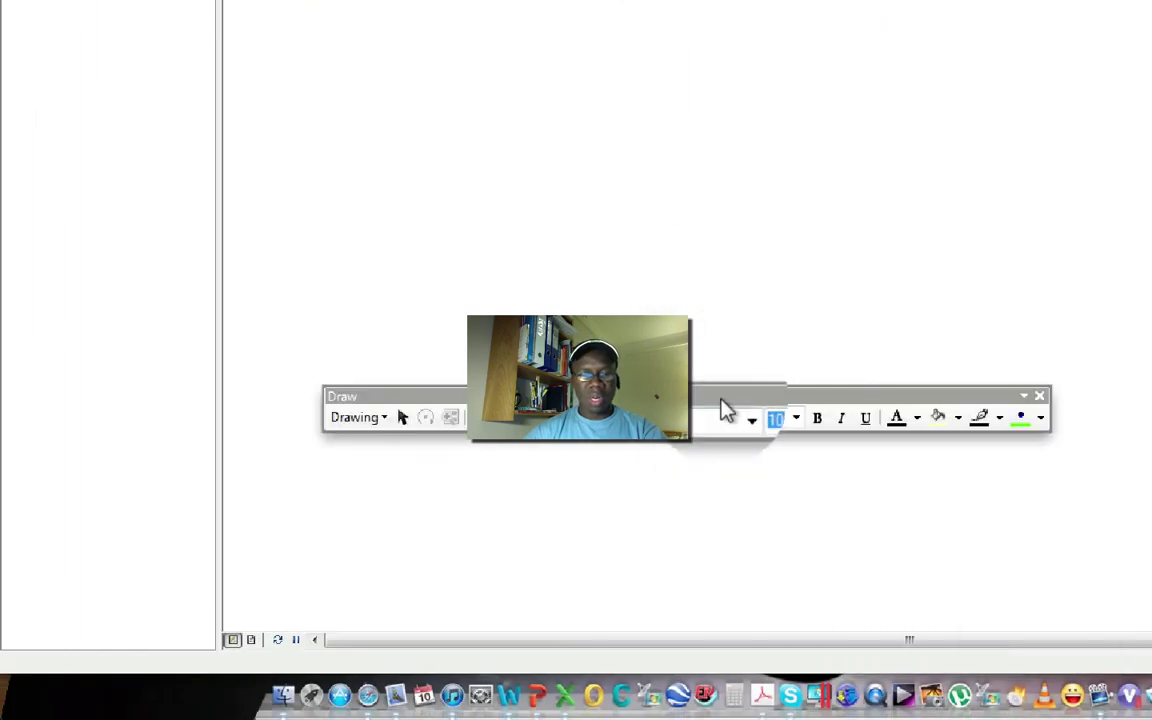
mouse_move(717, 403)
mouse_down()
mouse_move(543, 625)
mouse_move(566, 643)
mouse_move(532, 656)
mouse_move(517, 638)
mouse_move(518, 648)
mouse_up()
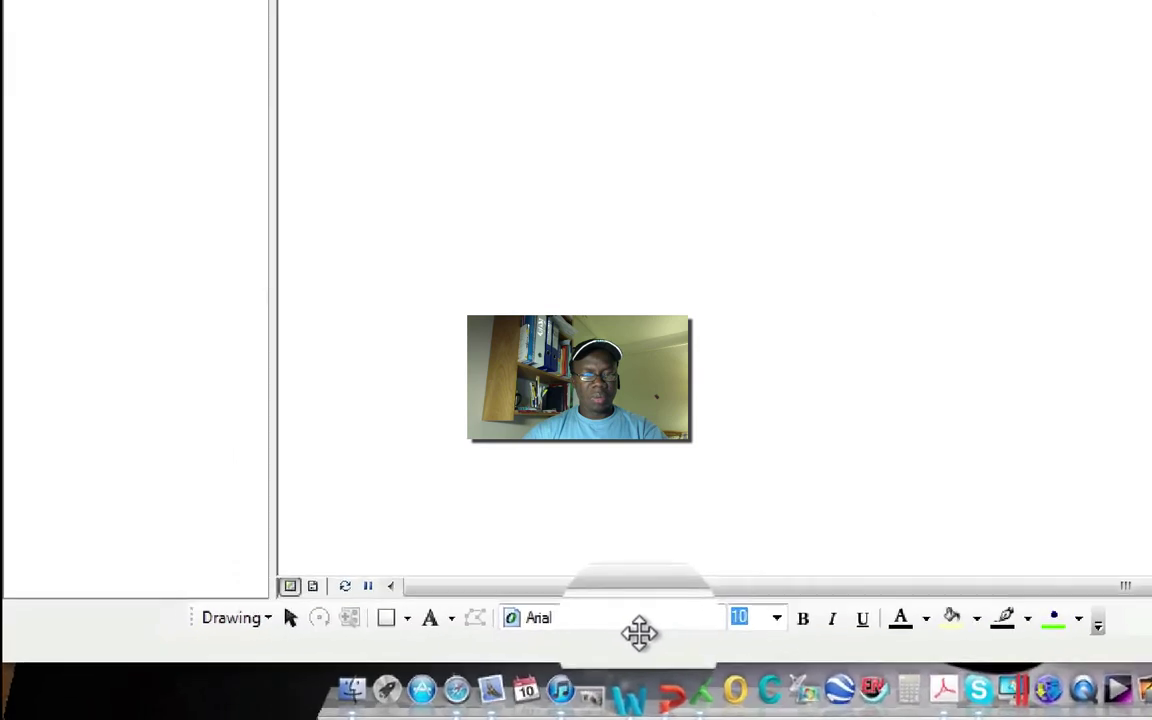
mouse_move(639, 632)
mouse_down()
mouse_move(545, 630)
mouse_move(671, 630)
mouse_move(460, 632)
mouse_up()
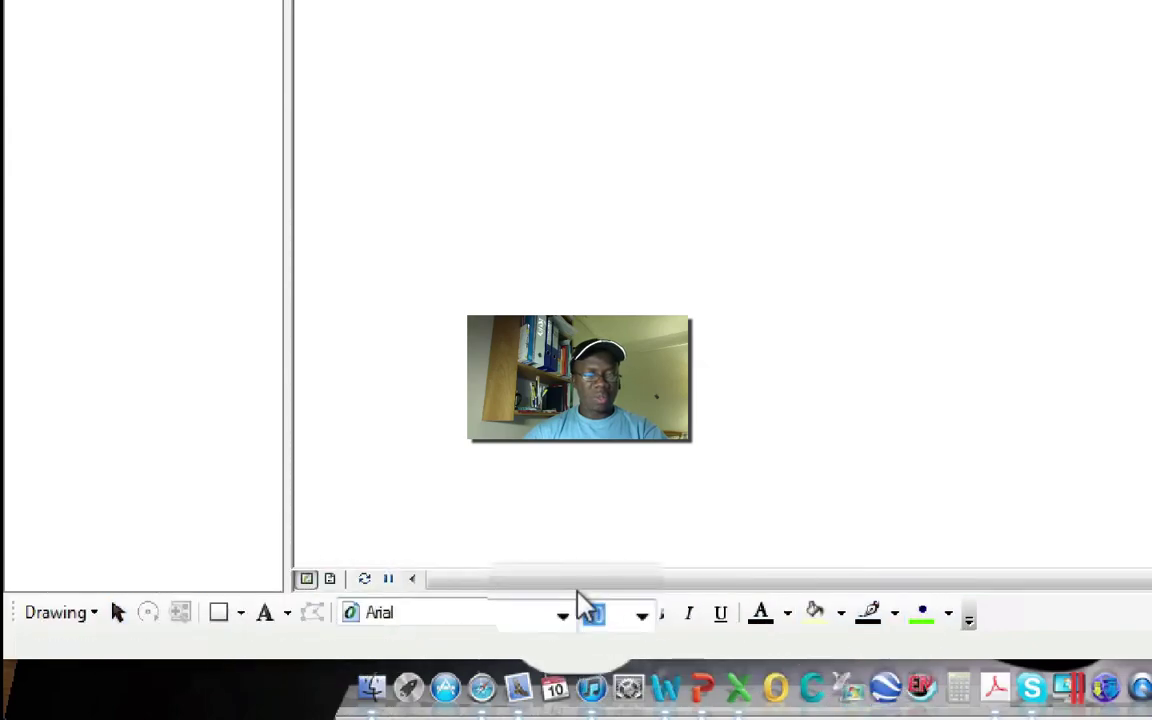
- Switch the map to layout view and dock the Layout toolbar in the same row as the Standard toolbar
click(330, 579)
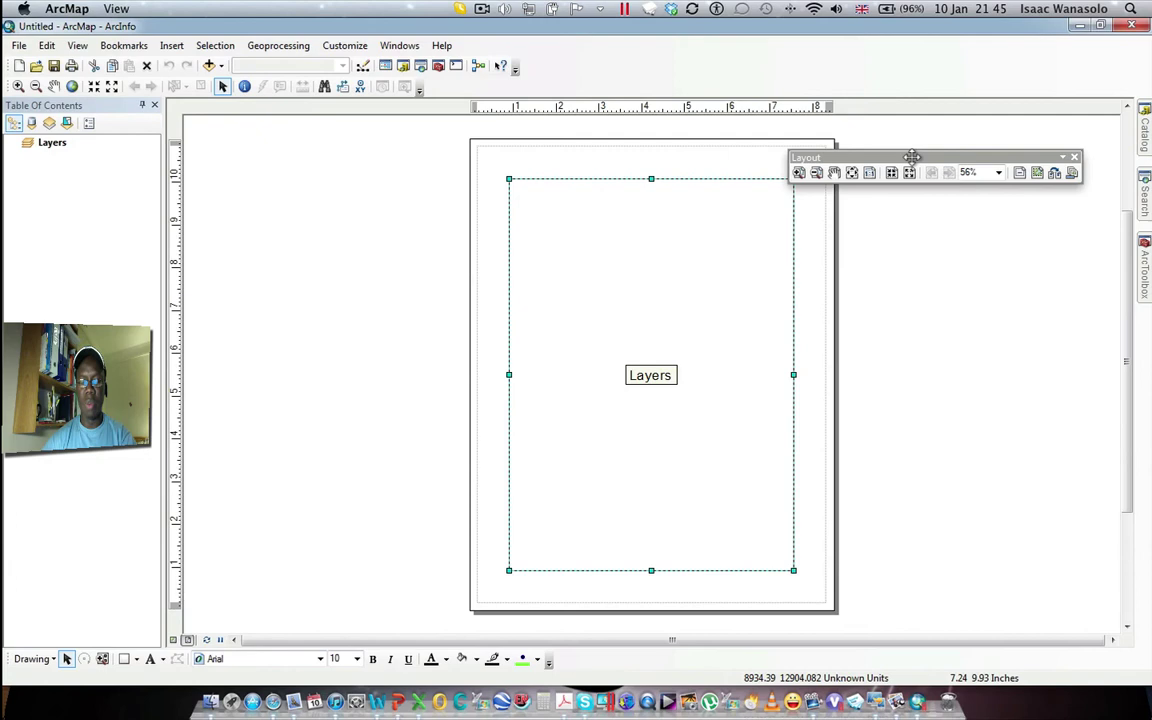
drag(1066, 61, 789, 10)
drag(675, 113, 679, 80)
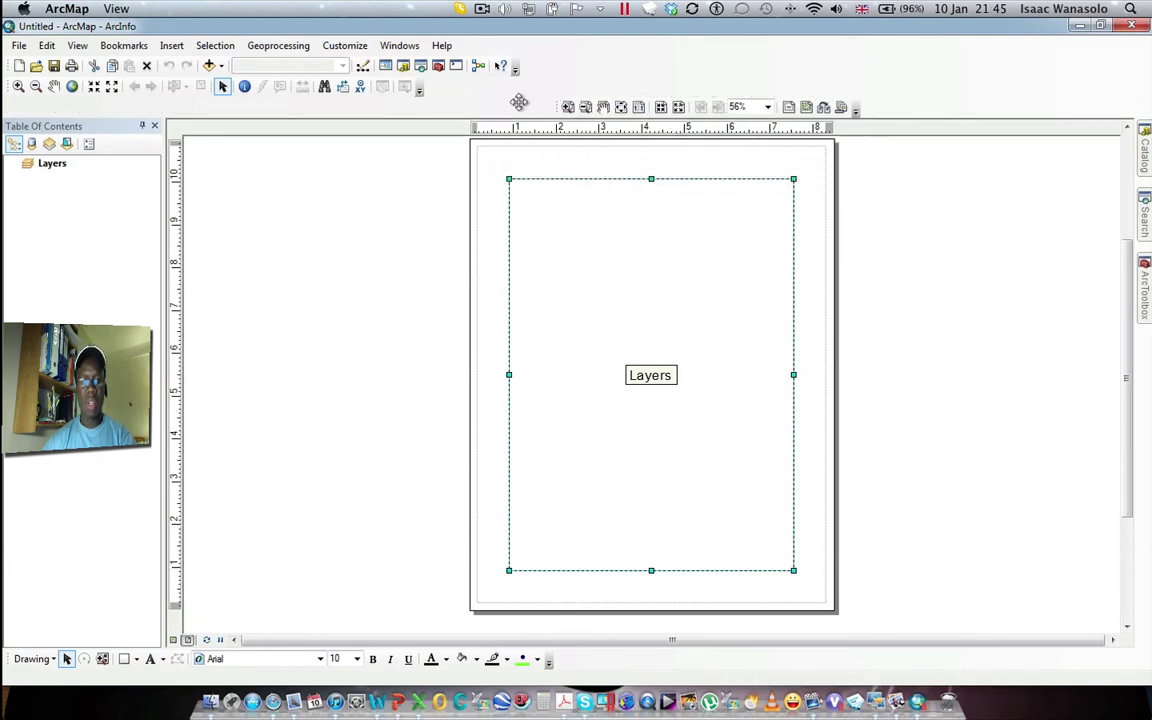
drag(519, 102, 761, 77)
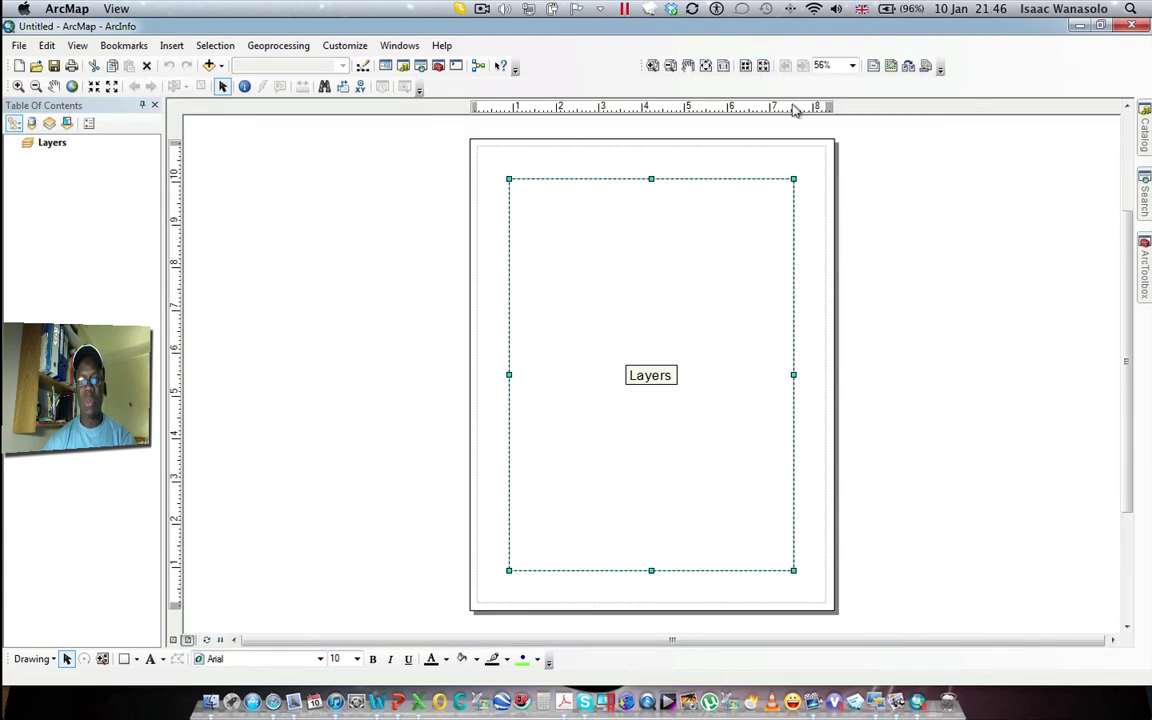
- Zoom into the layout page around the data frame's upper-left corner, and return to data view with the map Zoom In tool active
click(652, 66)
drag(440, 156, 712, 311)
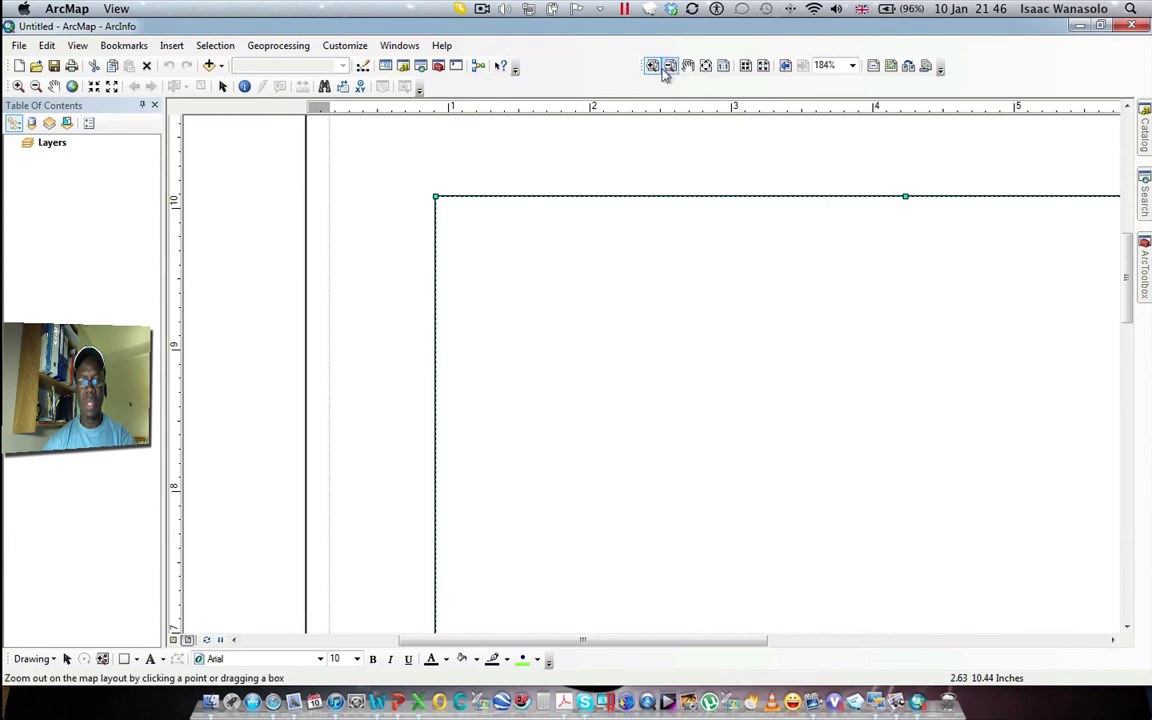
click(17, 86)
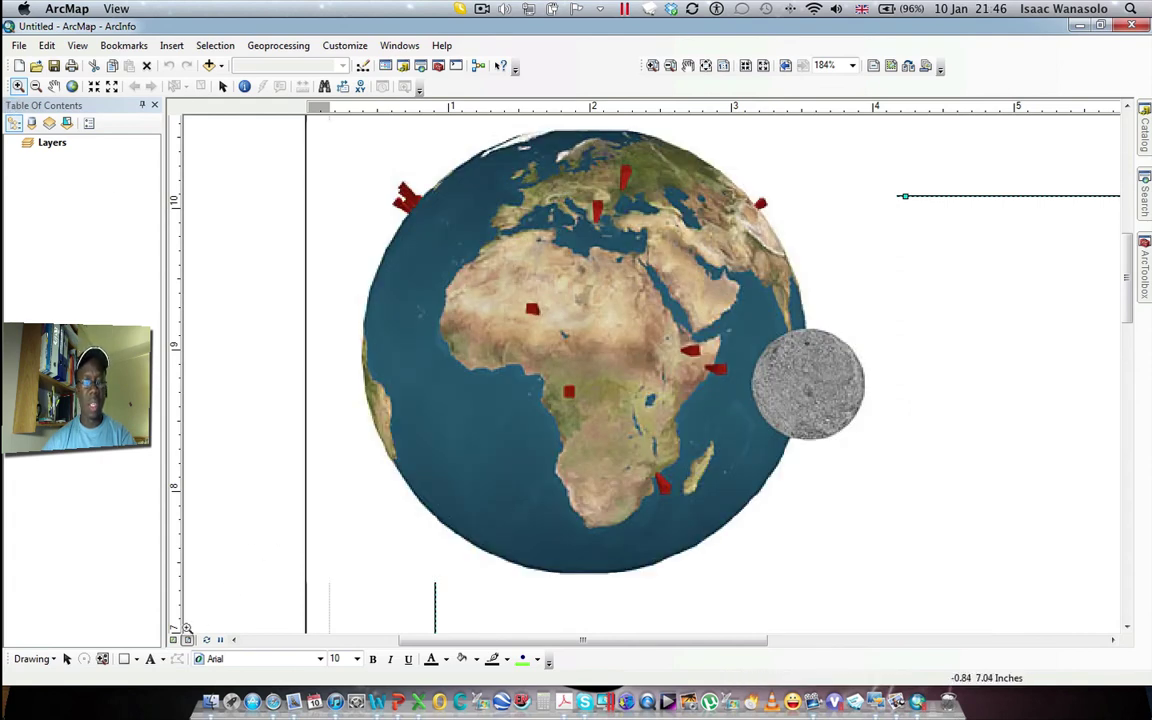
click(174, 639)
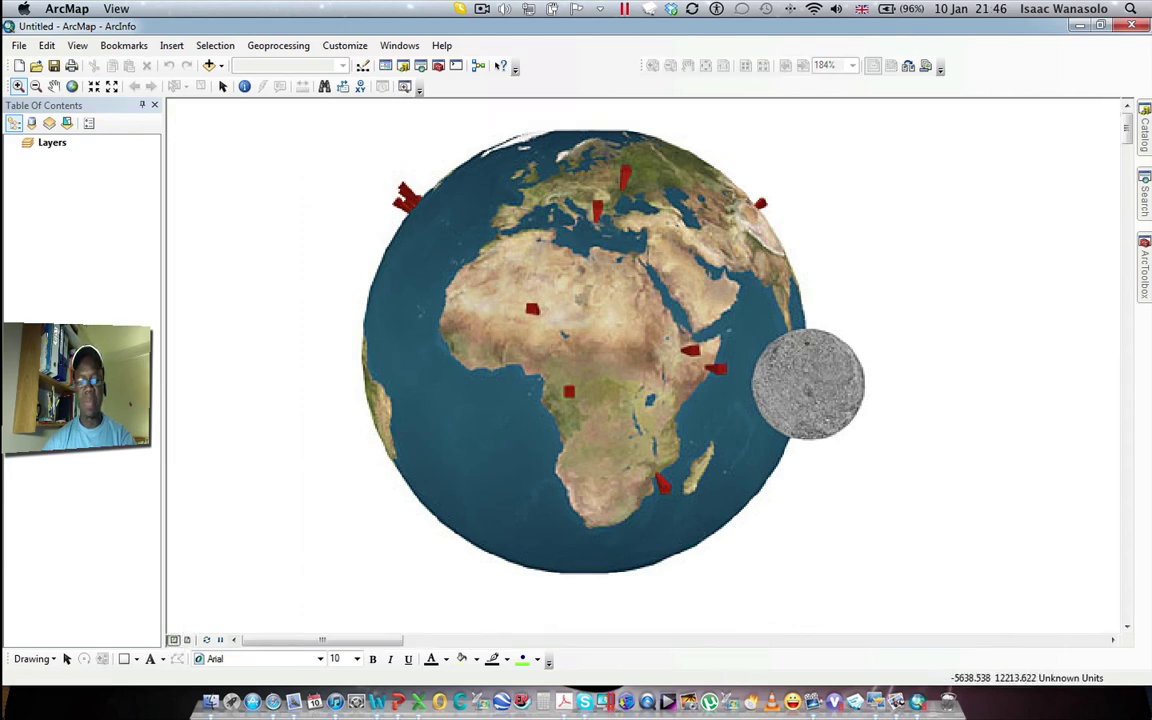